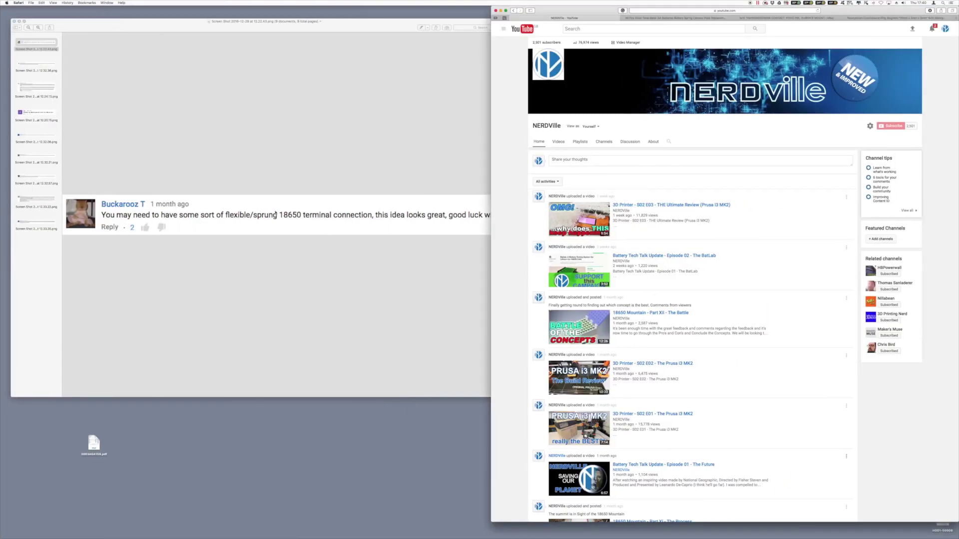
- Show the eBay listing for 50 silver-tone AA battery spring contact plates (£4.19) beside the terminal comment
{"action": "left_click", "coordinate": [260, 174]}
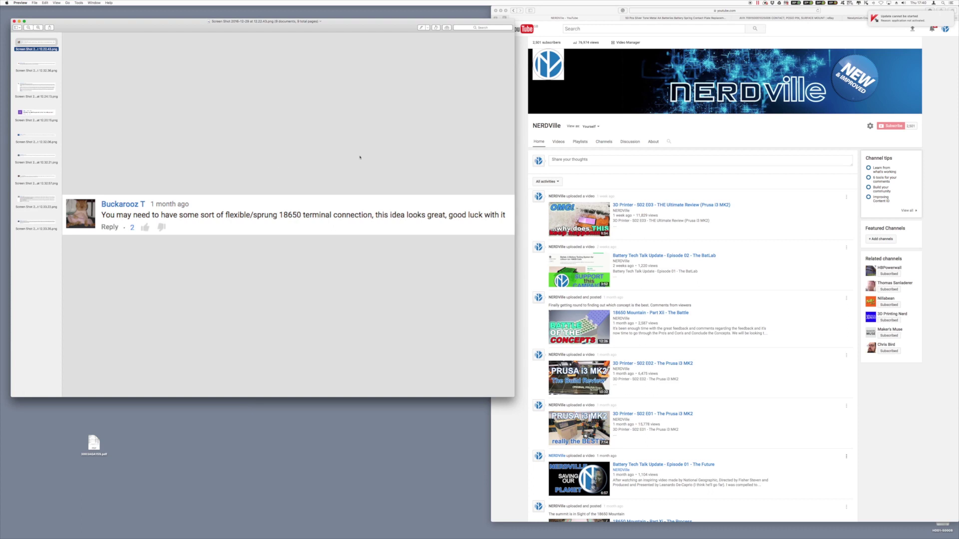
{"action": "left_click", "coordinate": [679, 18]}
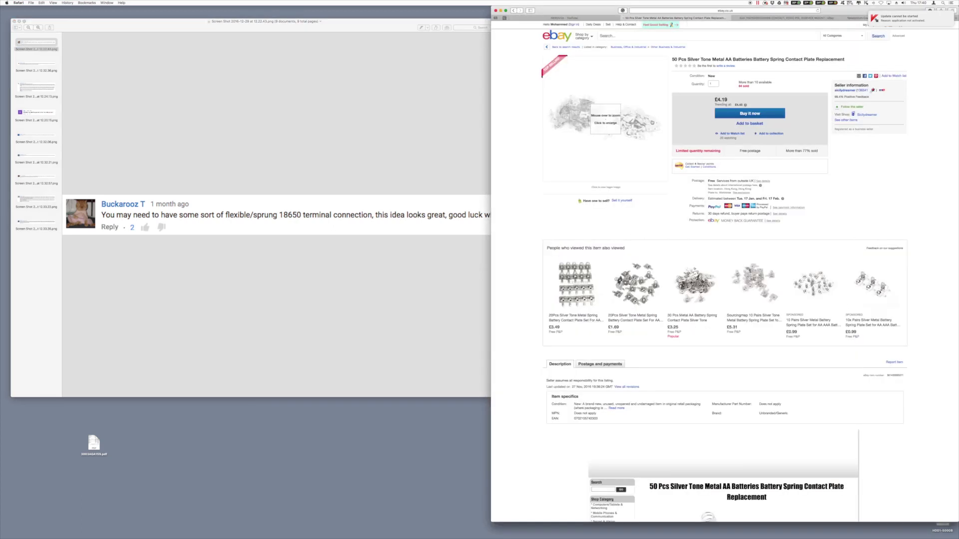
{"action": "mouse_move", "coordinate": [608, 120]}
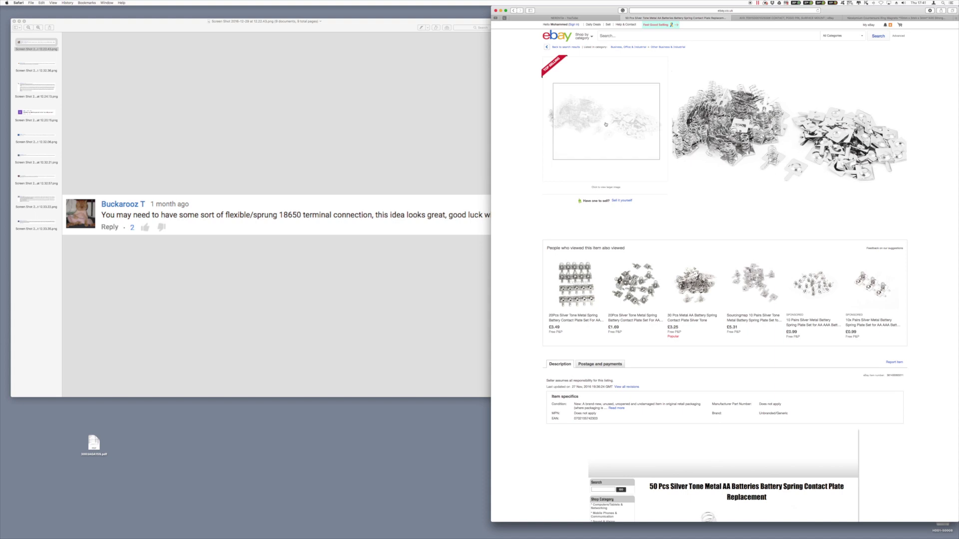
{"action": "left_click", "coordinate": [21, 64]}
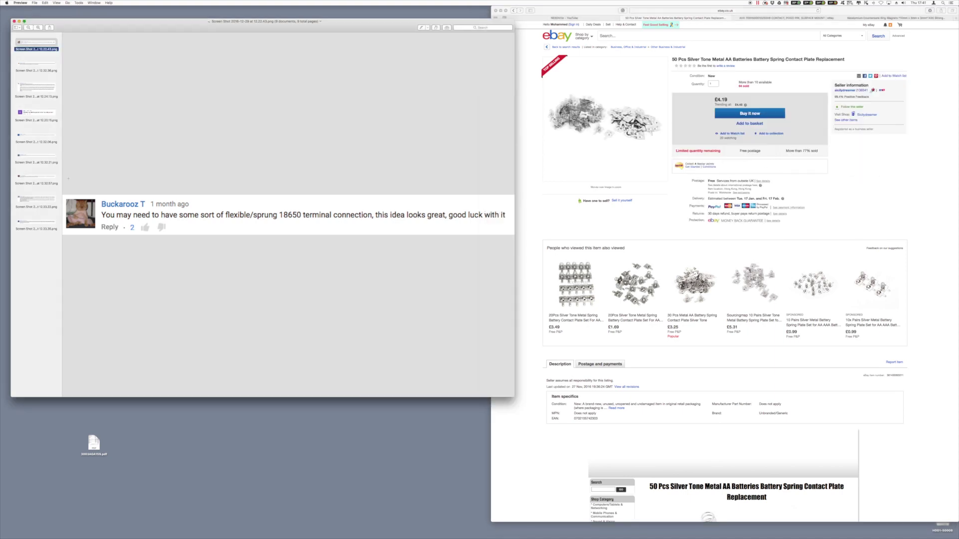
- Show the pogo pin comment alongside the AVX surface-mount pogo pin eBay listing, then another comment screenshot
{"action": "left_click", "coordinate": [36, 64]}
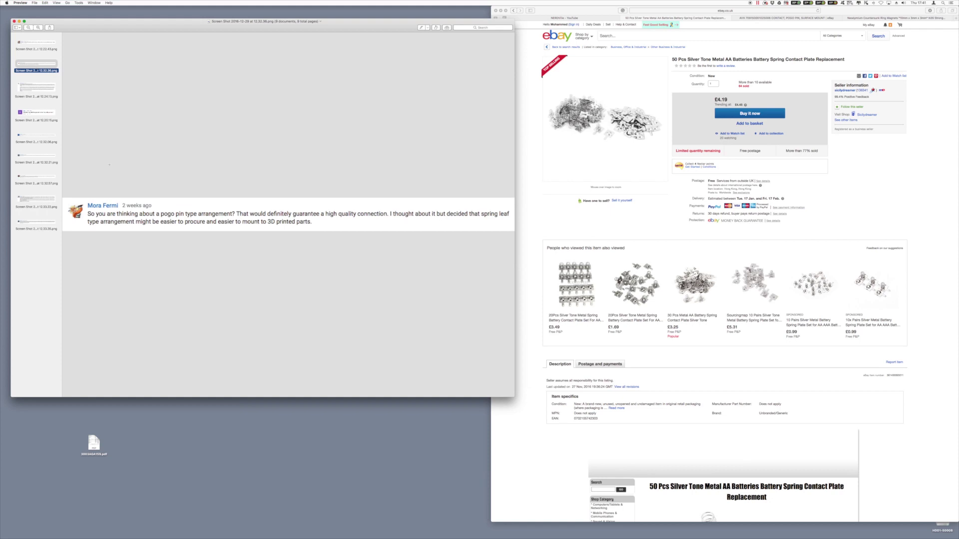
{"action": "left_click", "coordinate": [511, 121]}
{"action": "key", "text": "ctrl+Tab"}
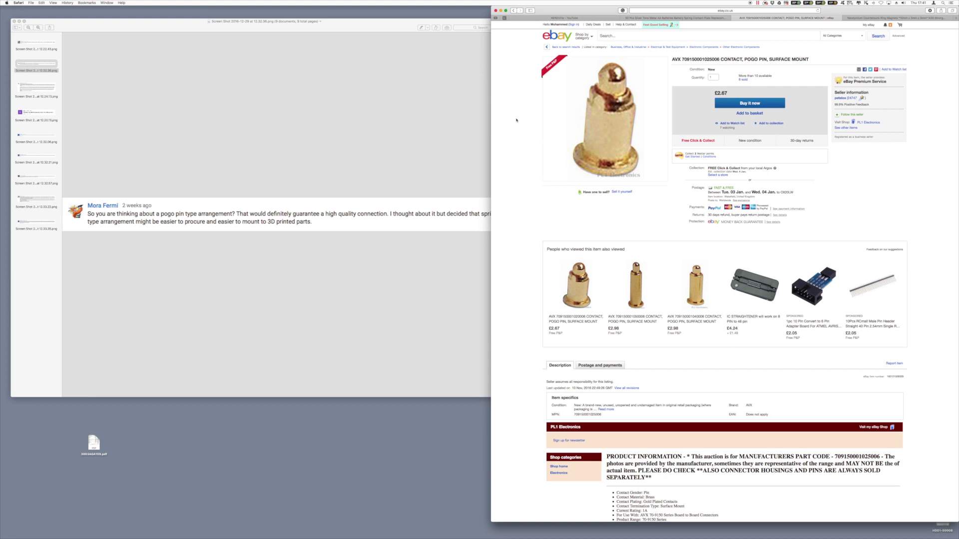
{"action": "left_click", "coordinate": [427, 129]}
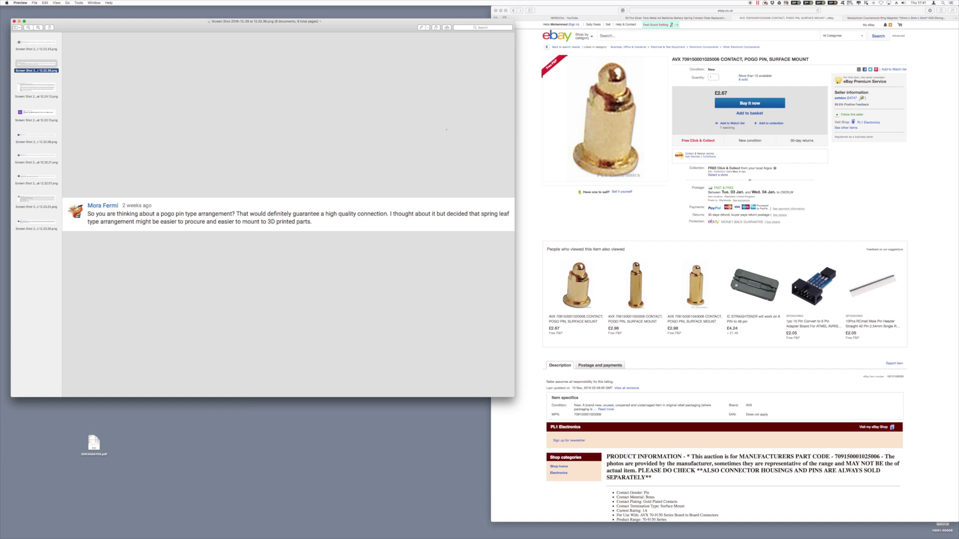
{"action": "left_click", "coordinate": [45, 87]}
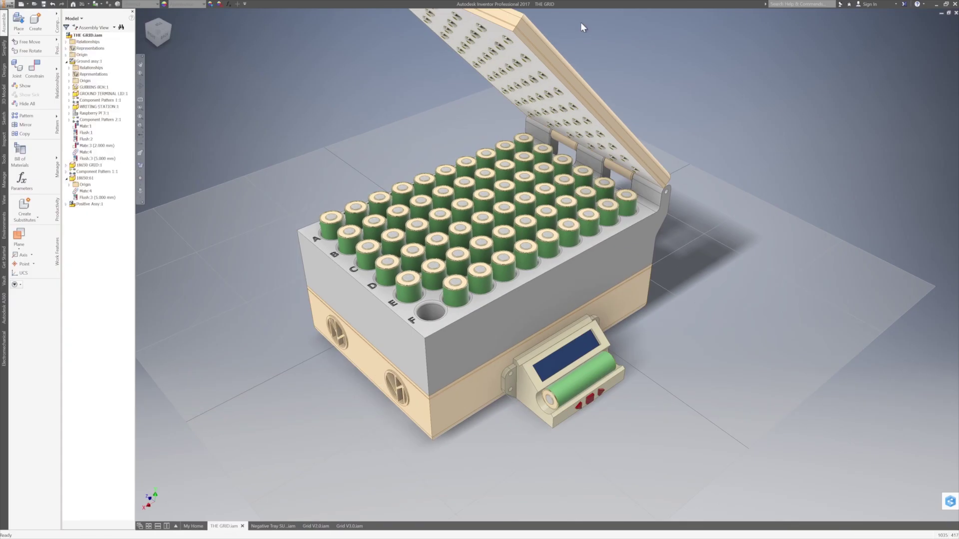
- Drag the Positive Assy lid down nearly closed over the battery cells, then swing it back open
{"action": "left_click", "coordinate": [540, 38]}
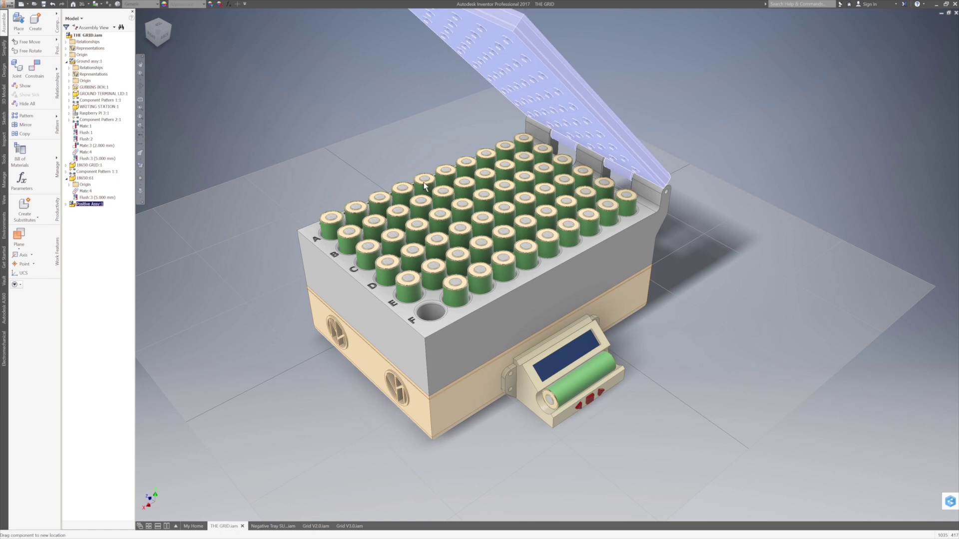
{"action": "left_click_drag", "start_coordinate": [540, 38], "coordinate": [390, 343]}
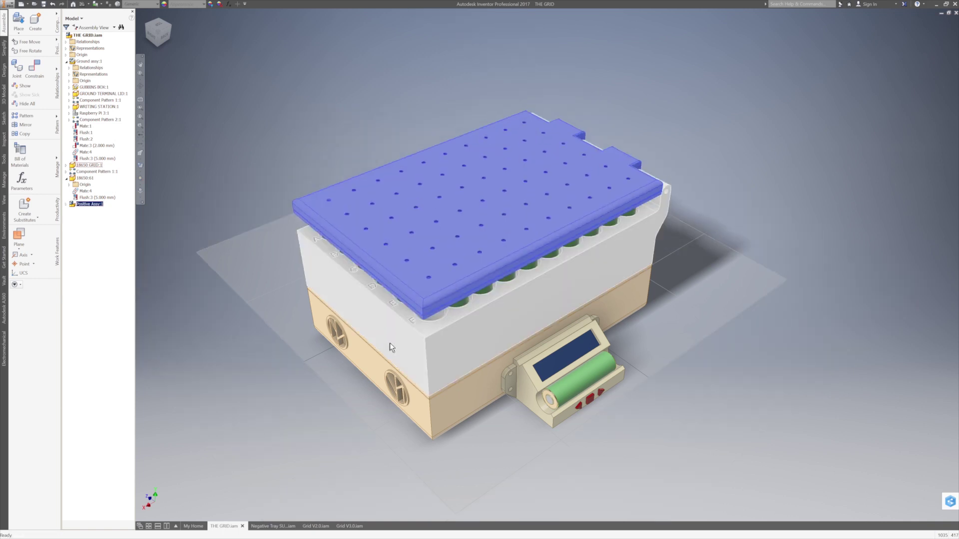
{"action": "left_click", "coordinate": [366, 76]}
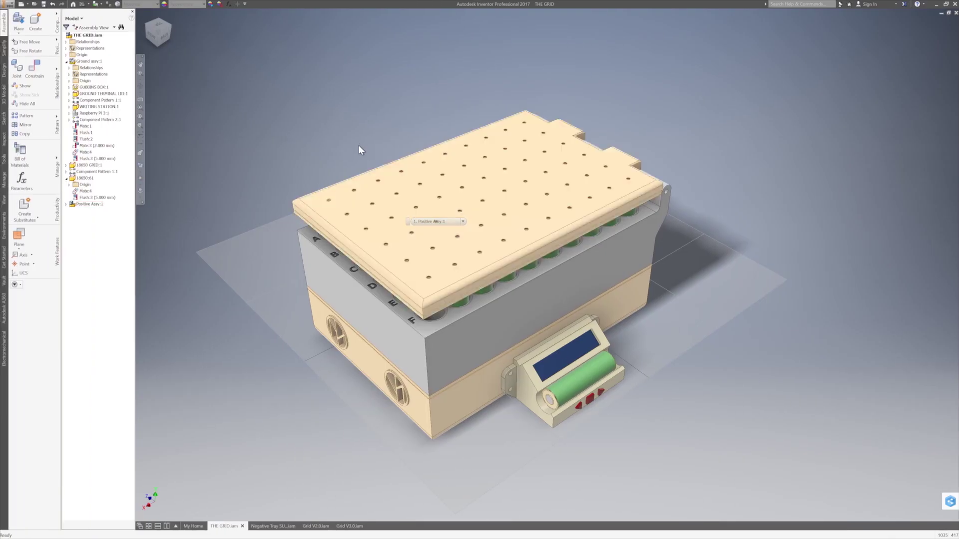
{"action": "left_click", "coordinate": [417, 305]}
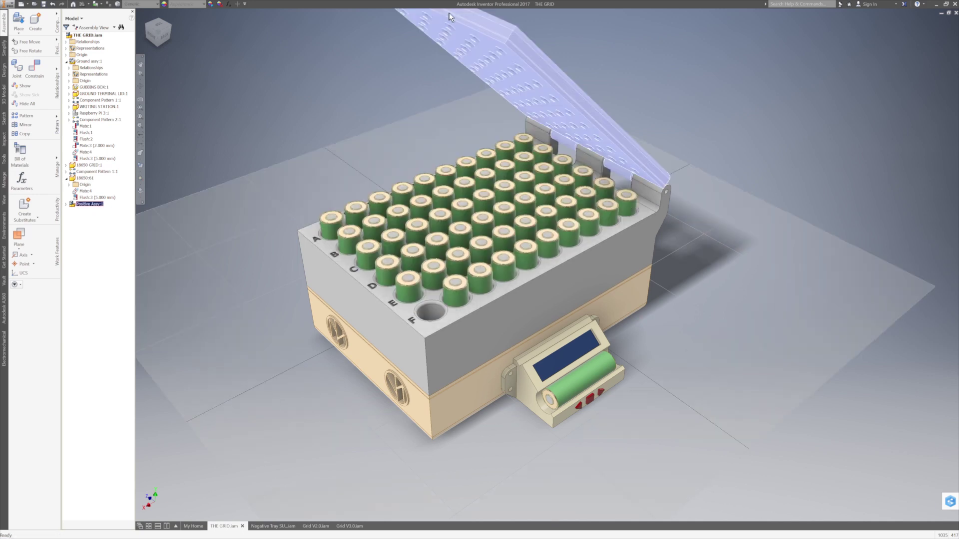
{"action": "left_click", "coordinate": [396, 94]}
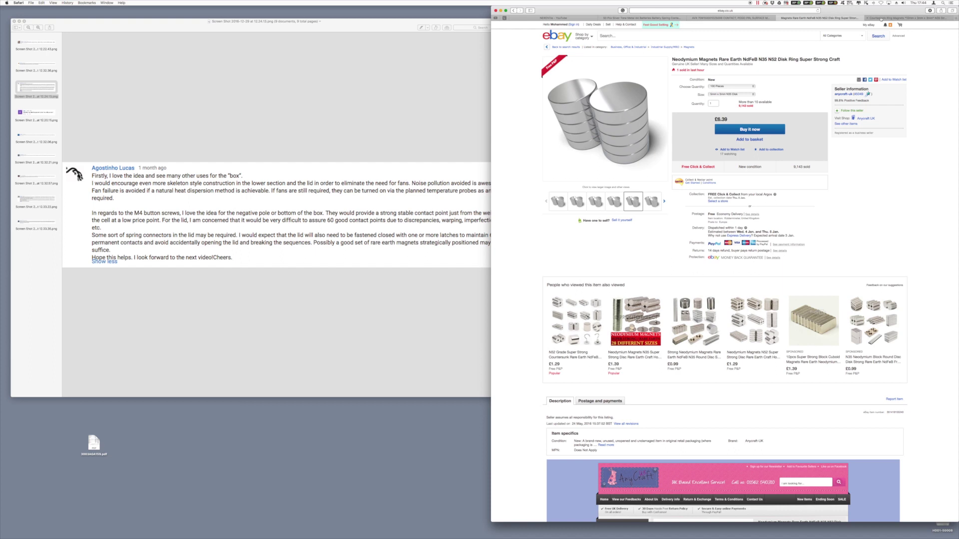
- Show the Countersunk Ring Magnets eBay listing in Safari
{"action": "left_click", "coordinate": [881, 18]}
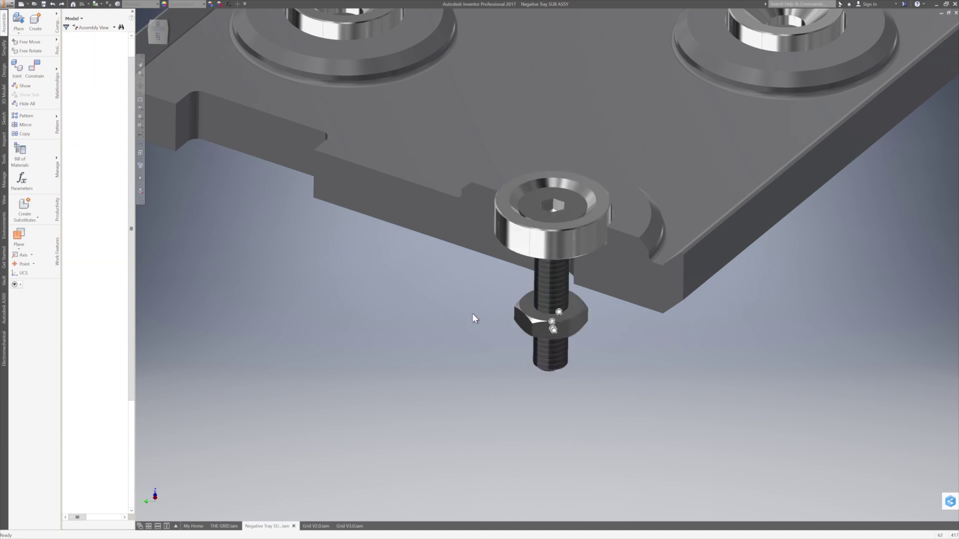
- Free Orbit under the Negative Tray around the bolt, magnet and ring terminal, then return to THE GRID.iam
{"action": "key", "text": "F4"}
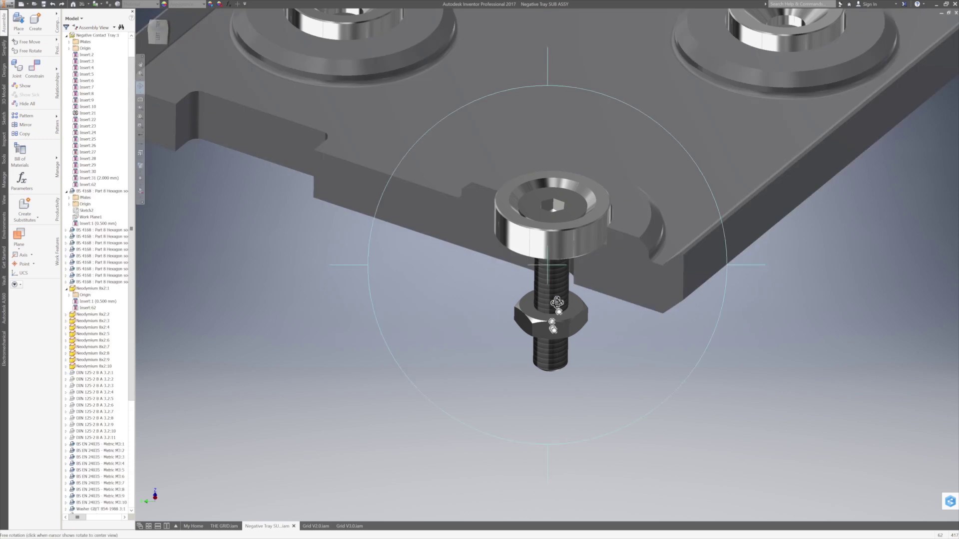
{"action": "left_click_drag", "start_coordinate": [557, 301], "coordinate": [535, 310]}
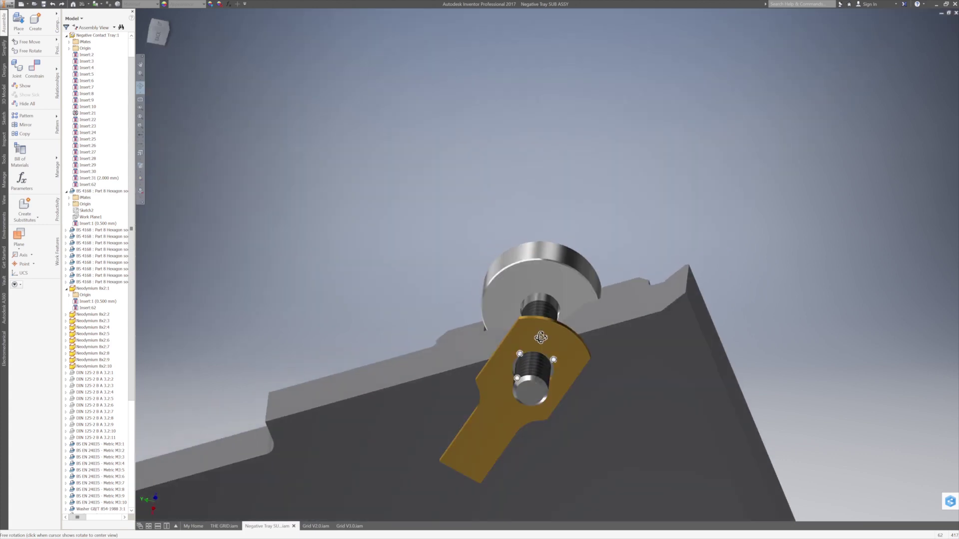
{"action": "left_click_drag", "start_coordinate": [544, 299], "coordinate": [559, 326]}
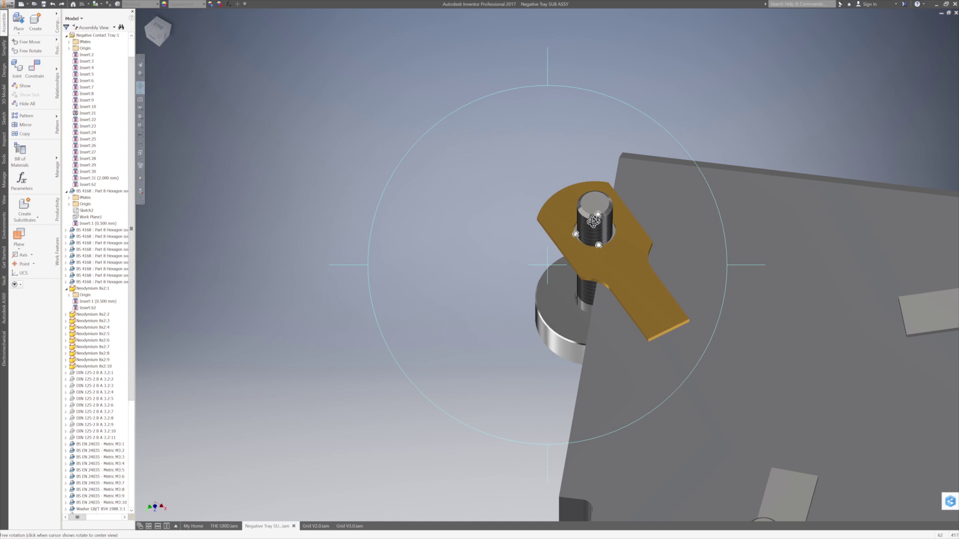
{"action": "left_click_drag", "start_coordinate": [596, 288], "coordinate": [624, 276]}
{"action": "key", "text": "Escape"}
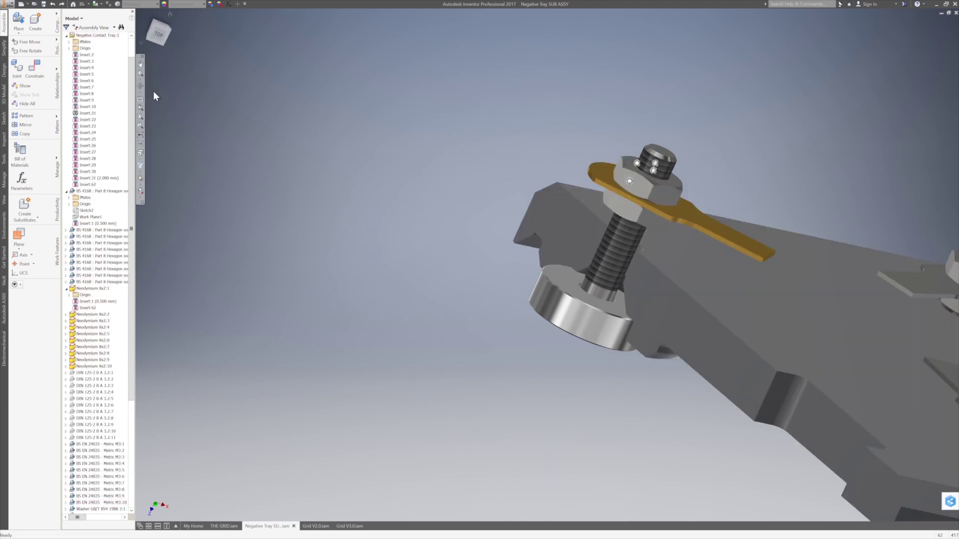
{"action": "left_click", "coordinate": [140, 86]}
{"action": "left_click_drag", "start_coordinate": [602, 218], "coordinate": [581, 258]}
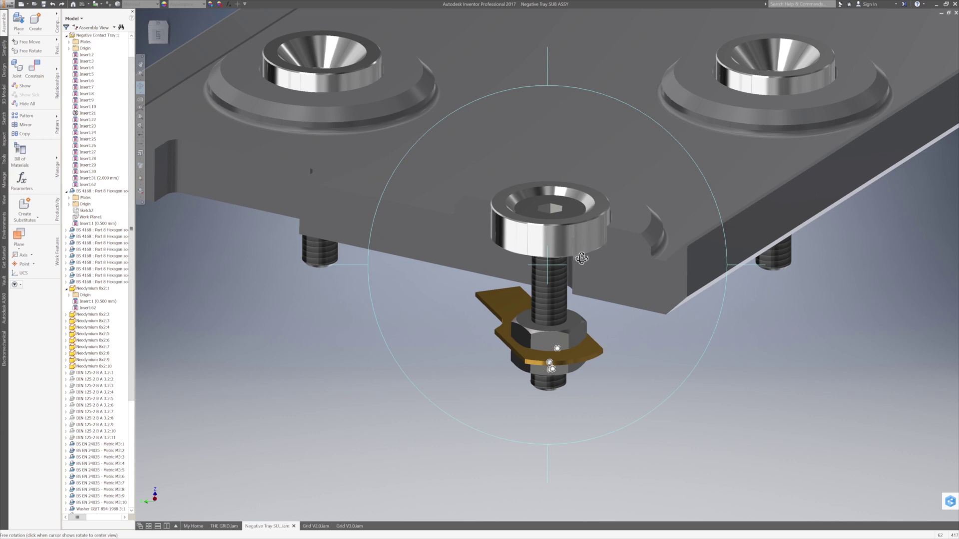
{"action": "left_click", "coordinate": [223, 526]}
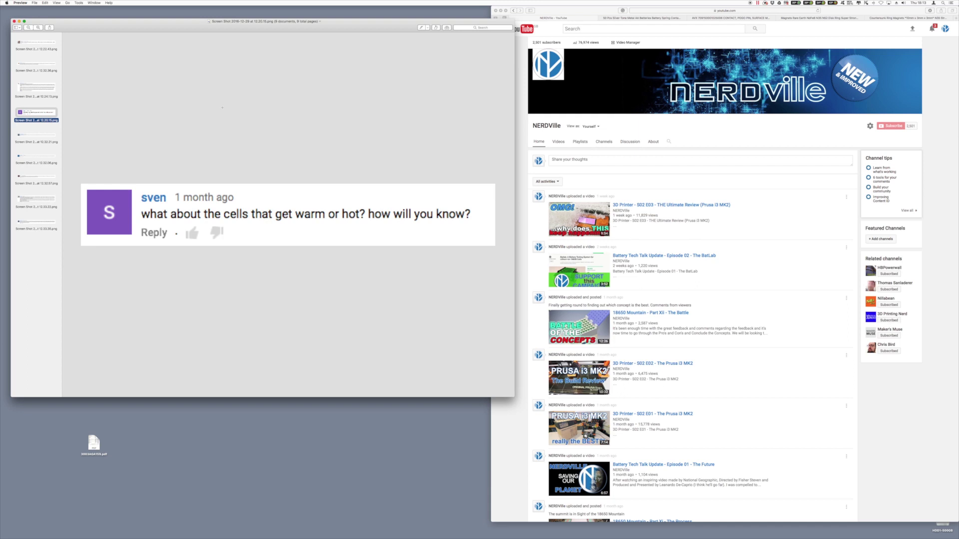
- Show the 12.32.21 comment screenshot in Preview
{"action": "left_click", "coordinate": [38, 134]}
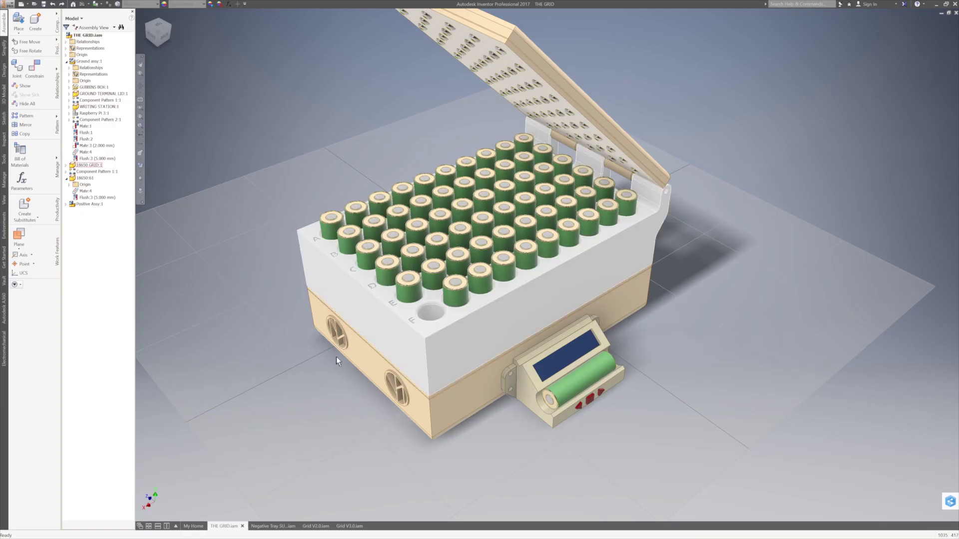
- In Grid V2.0, orbit to a near-top view and look straight at the grid's front
{"action": "left_click", "coordinate": [319, 527]}
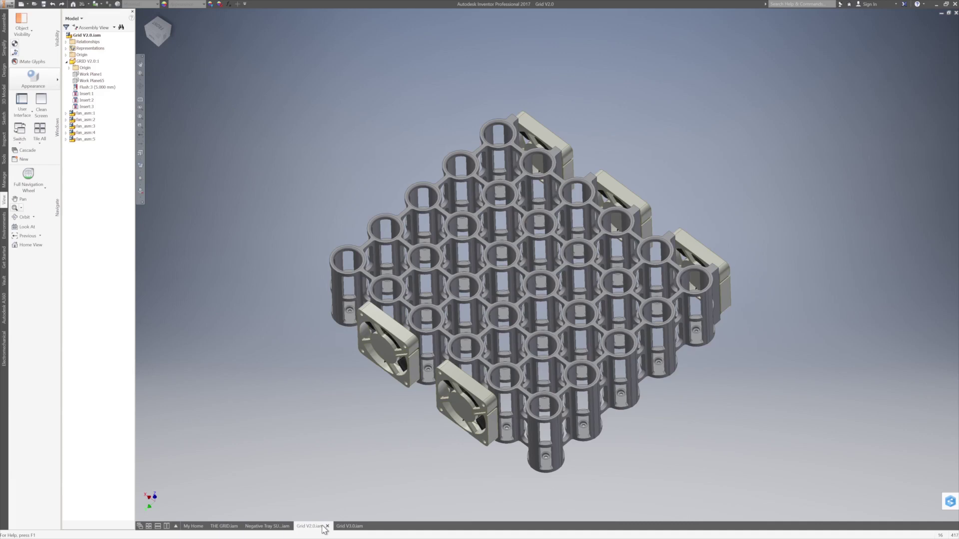
{"action": "left_click", "coordinate": [141, 87]}
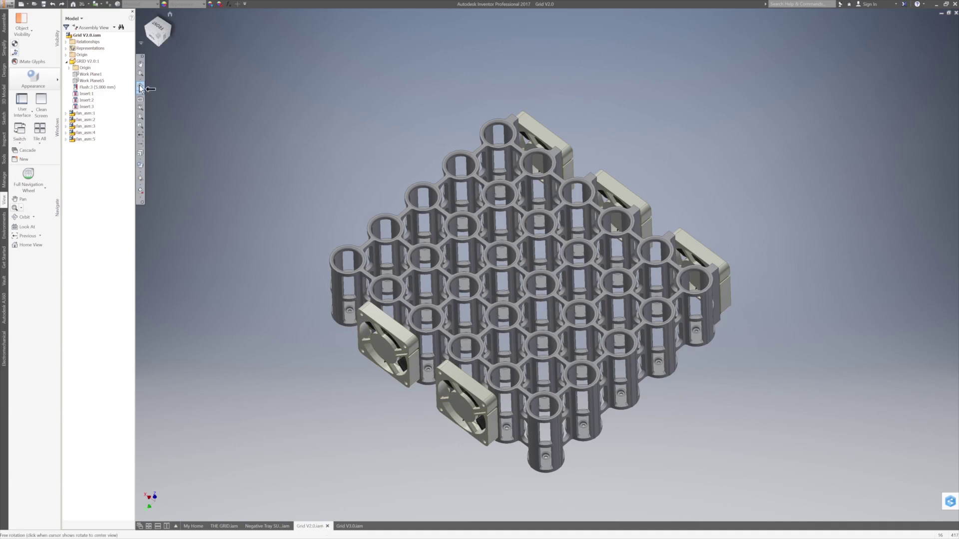
{"action": "middle_click_drag", "start_coordinate": [366, 324], "coordinate": [600, 325]}
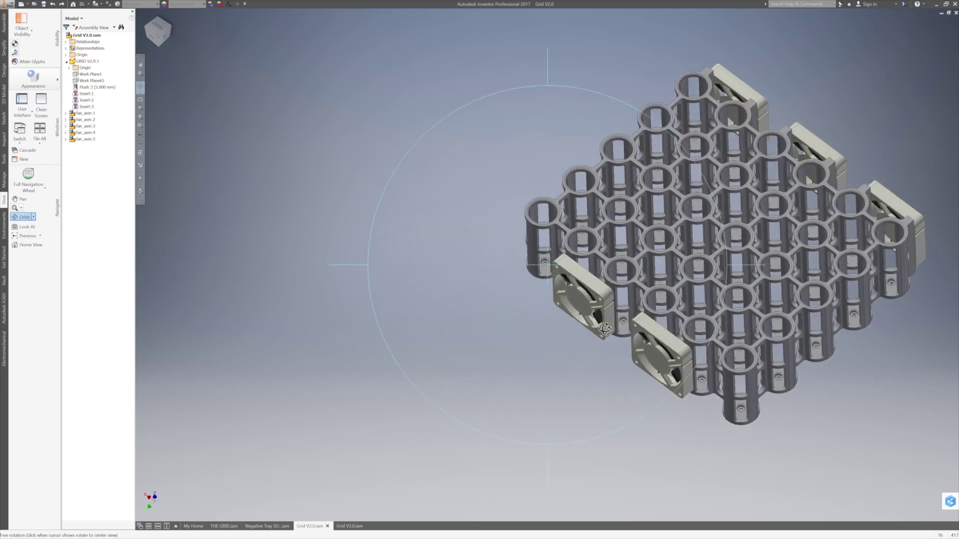
{"action": "left_click_drag", "start_coordinate": [600, 326], "coordinate": [557, 317]}
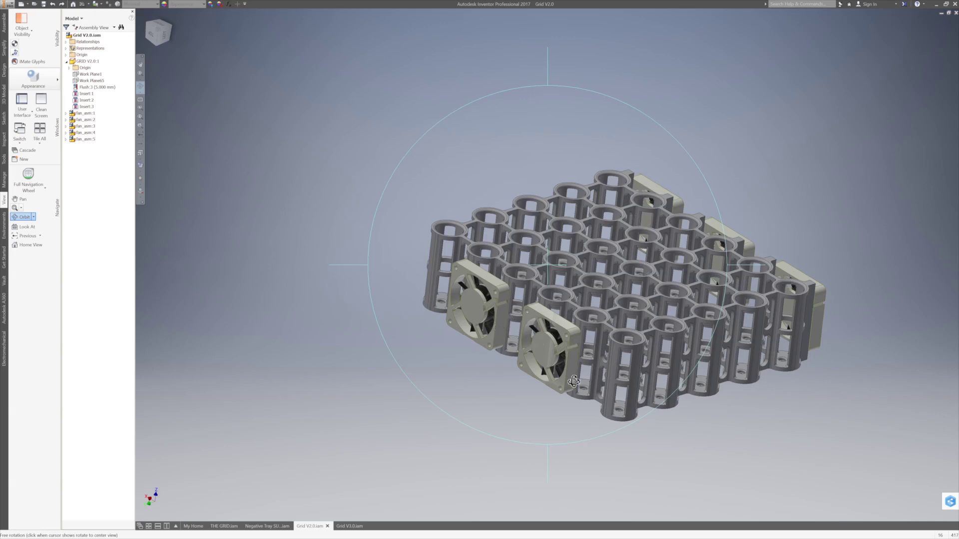
{"action": "left_click", "coordinate": [139, 74]}
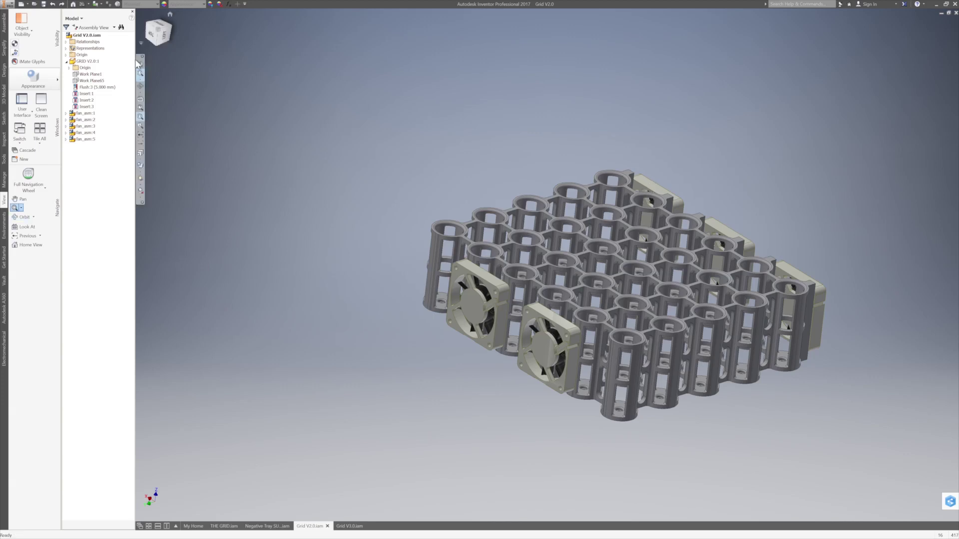
{"action": "key", "text": "Page_Up"}
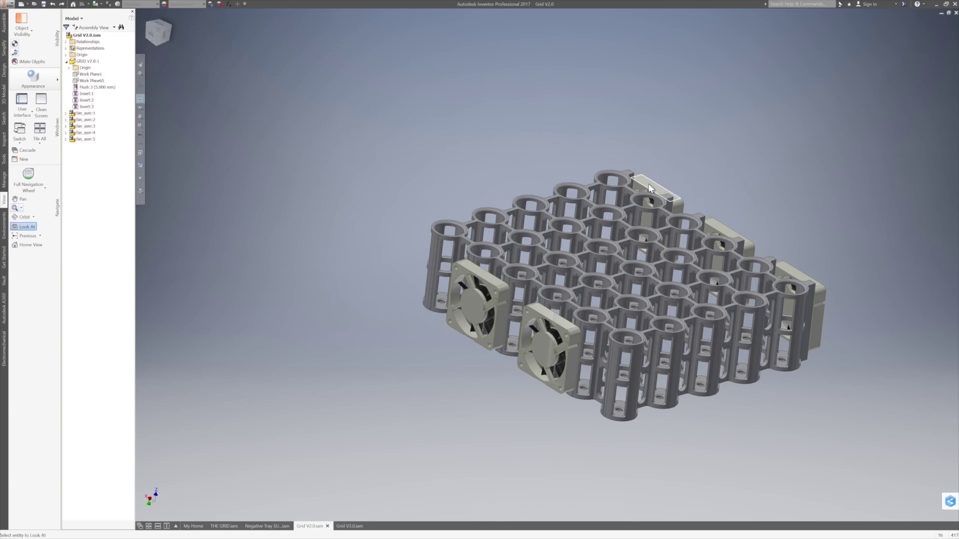
{"action": "left_click", "coordinate": [649, 189]}
- Rotate Grid V2.0 to an oblique view, zoom around, then bring up the Grid V3.0 tray assembly
{"action": "key", "text": "F4"}
{"action": "left_click_drag", "start_coordinate": [310, 194], "coordinate": [414, 221]}
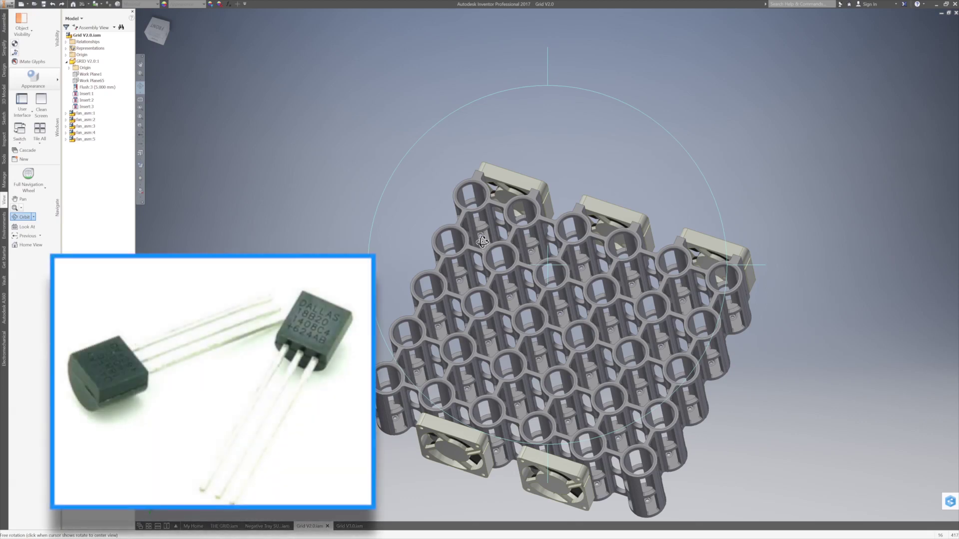
{"action": "scroll", "coordinate": [482, 241], "scroll_direction": "down", "scroll_amount": 3}
{"action": "scroll", "coordinate": [482, 242], "scroll_direction": "up", "scroll_amount": 6}
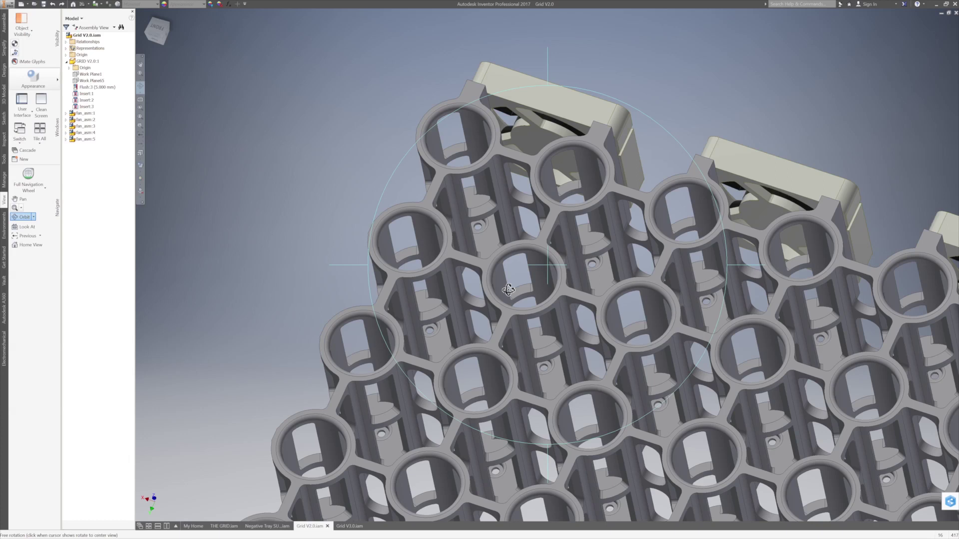
{"action": "scroll", "coordinate": [513, 274], "scroll_direction": "down", "scroll_amount": 10}
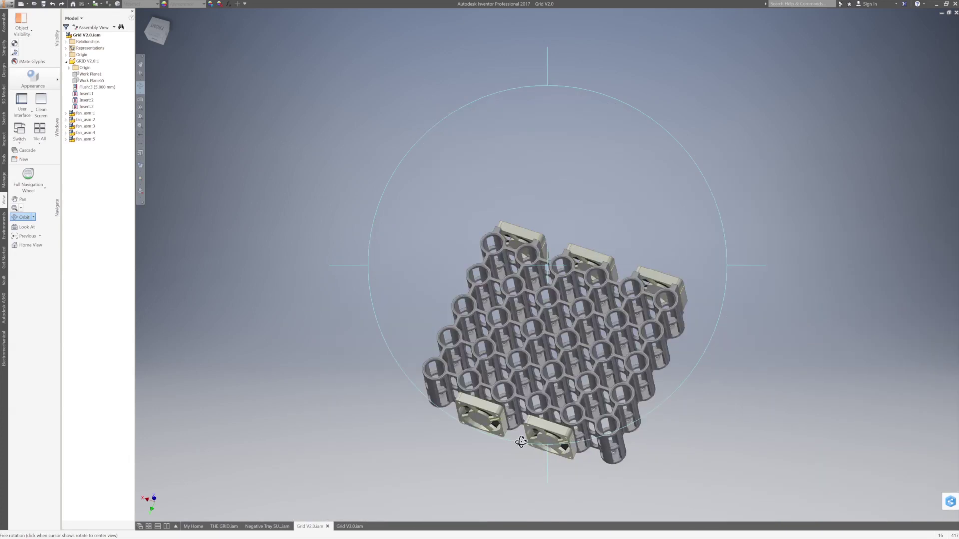
{"action": "left_click", "coordinate": [349, 526]}
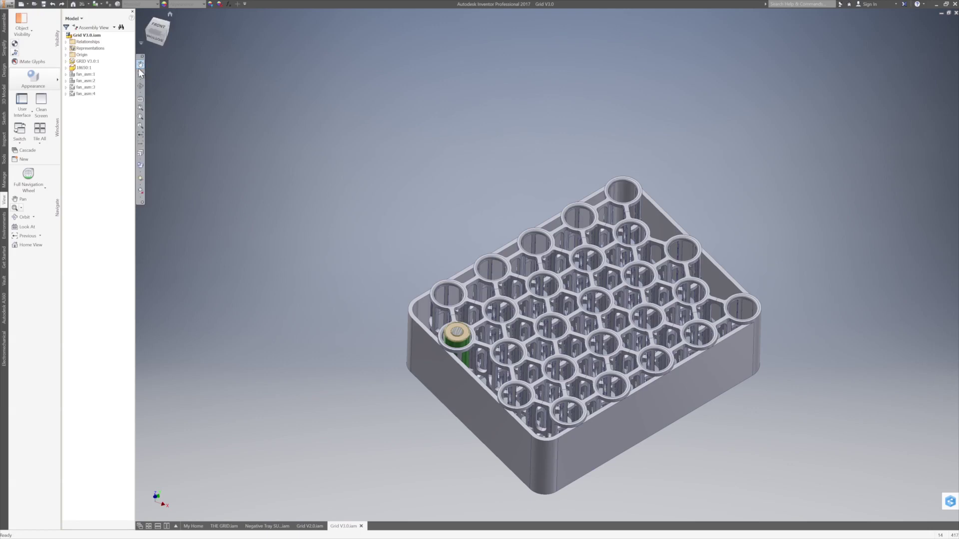
{"action": "key", "text": "Page_Up"}
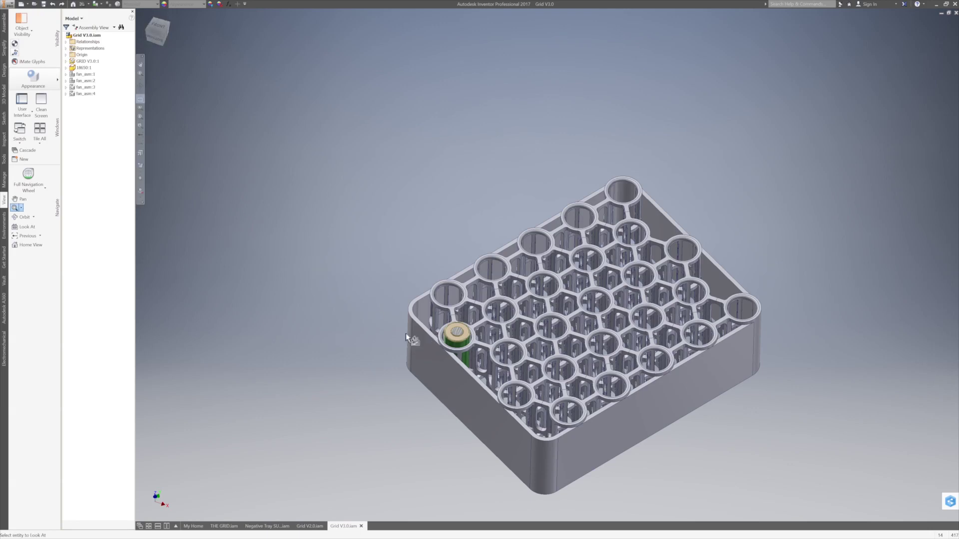
{"action": "left_click", "coordinate": [427, 329]}
{"action": "key", "text": "F2"}
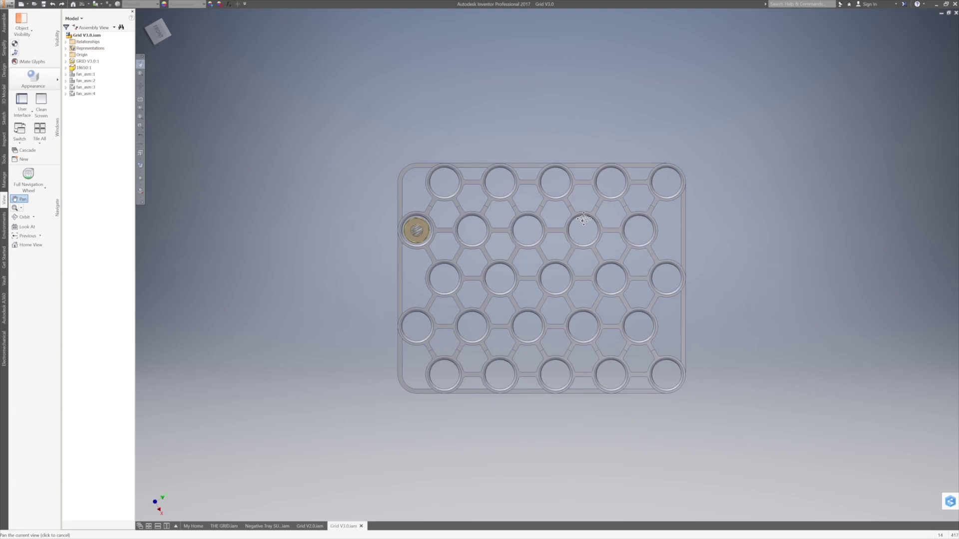
{"action": "left_click", "coordinate": [140, 86]}
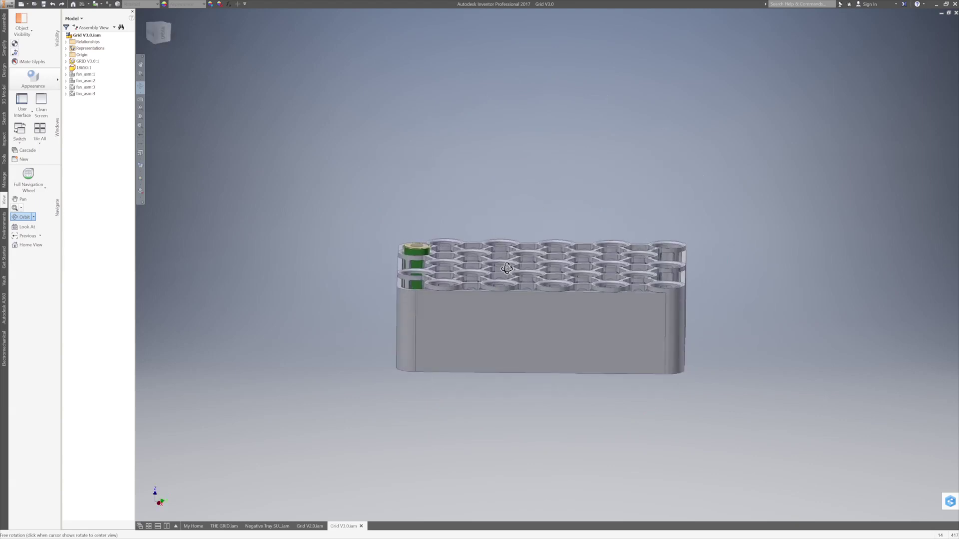
{"action": "left_click_drag", "start_coordinate": [507, 268], "coordinate": [676, 214]}
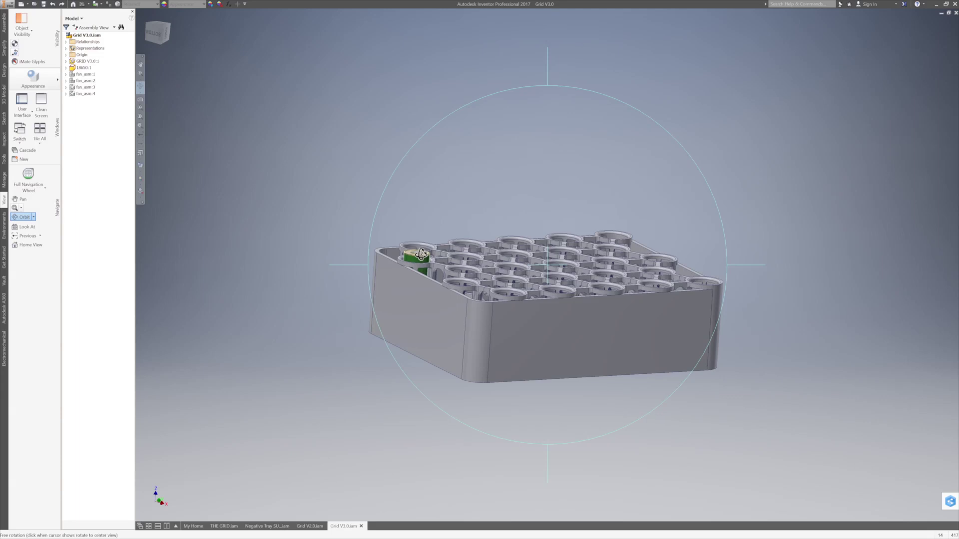
{"action": "left_click_drag", "start_coordinate": [420, 254], "coordinate": [584, 357]}
{"action": "left_click_drag", "start_coordinate": [550, 287], "coordinate": [568, 370]}
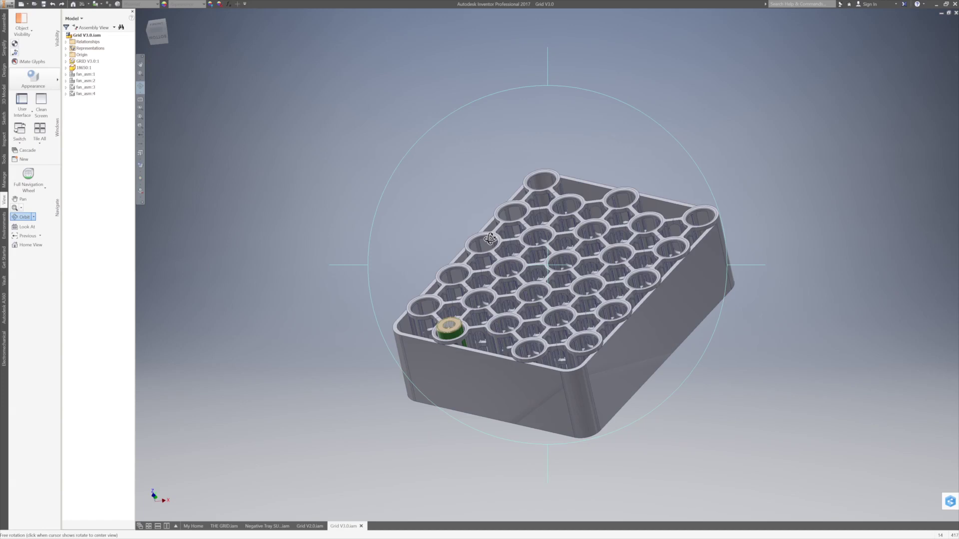
{"action": "key", "text": "Escape"}
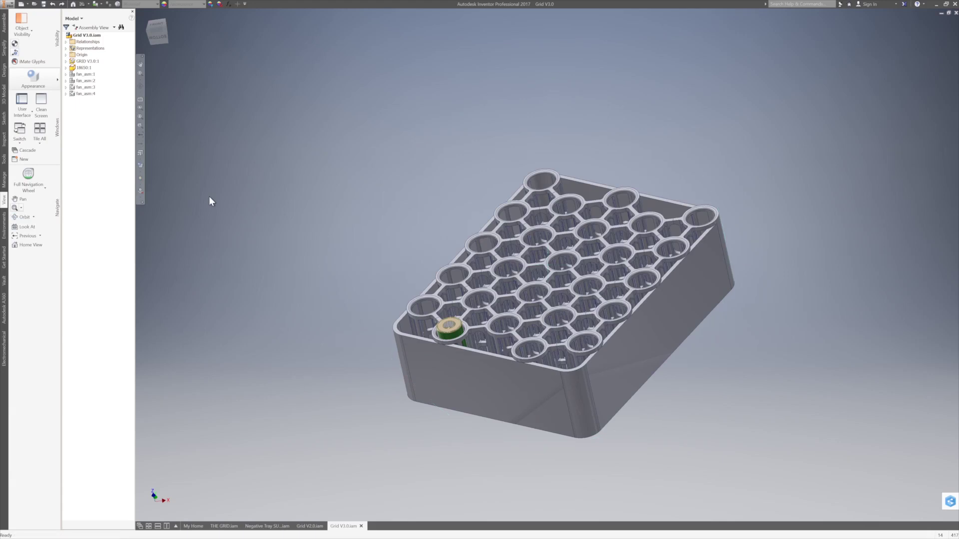
{"action": "left_click", "coordinate": [140, 86]}
- Orbit the Grid V3.0 tray near top-down and zoom to show the fan cages' depth
{"action": "left_click_drag", "start_coordinate": [429, 304], "coordinate": [438, 334]}
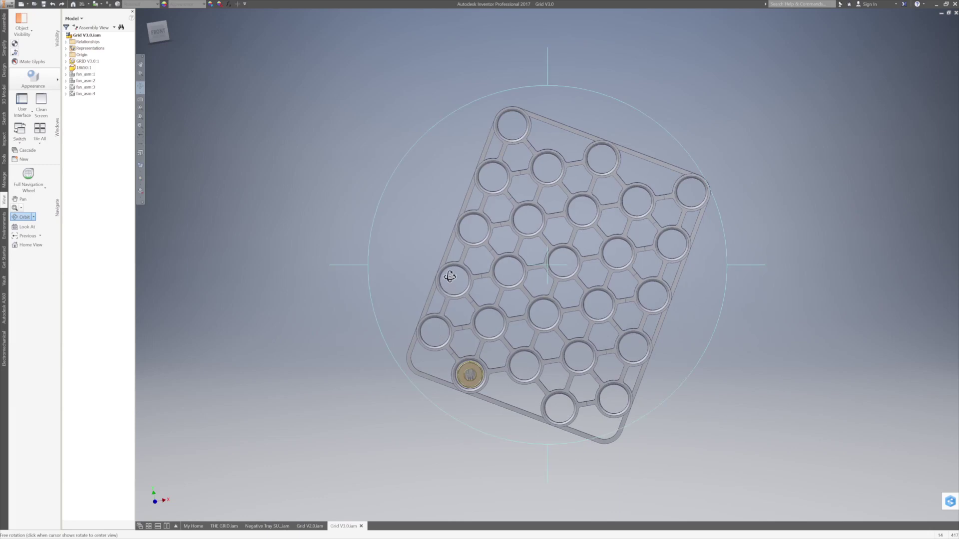
{"action": "scroll", "coordinate": [440, 327], "scroll_direction": "down", "scroll_amount": 5}
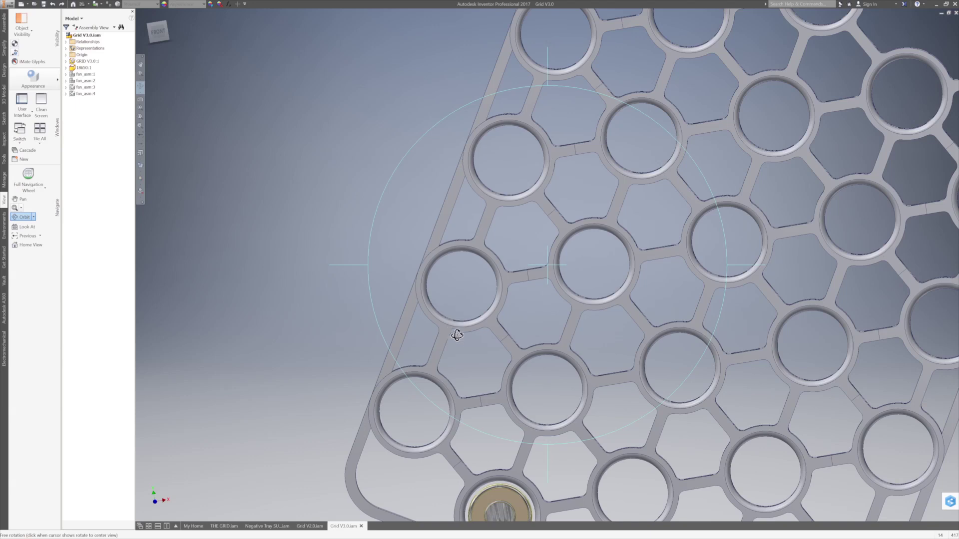
{"action": "left_click_drag", "start_coordinate": [456, 336], "coordinate": [456, 328]}
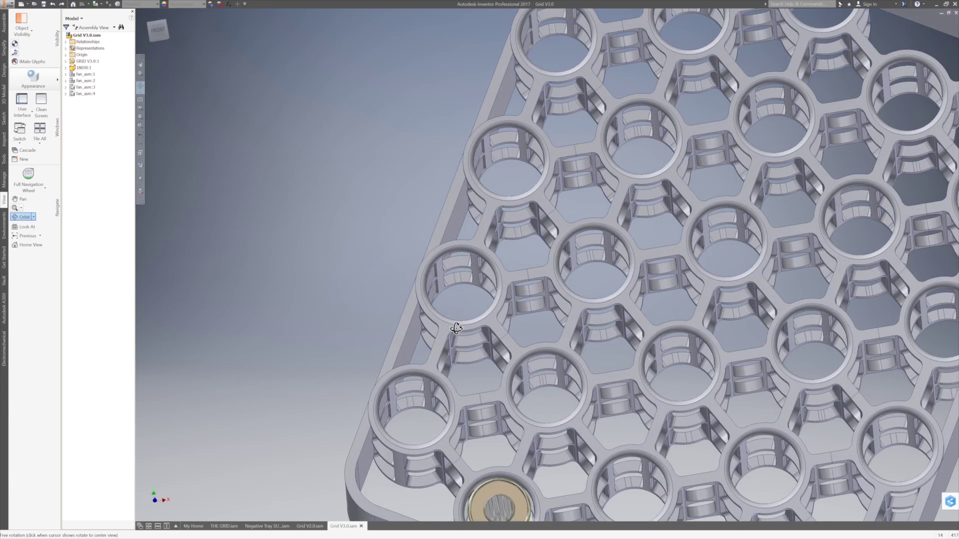
{"action": "scroll", "coordinate": [458, 356], "scroll_direction": "up", "scroll_amount": 4}
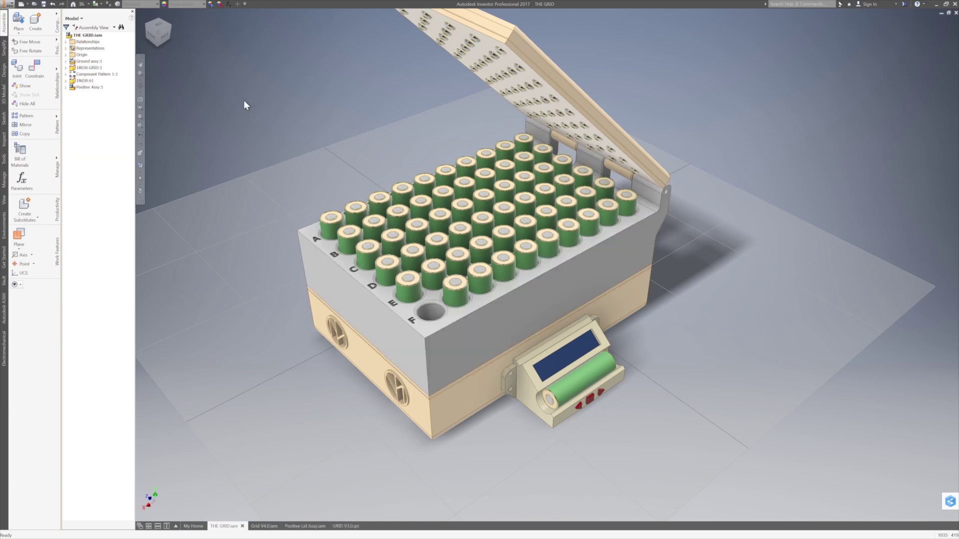
- Bring up the GRID V3.0.ipt part showing the empty honeycomb cell tray
{"action": "left_click", "coordinate": [350, 527]}
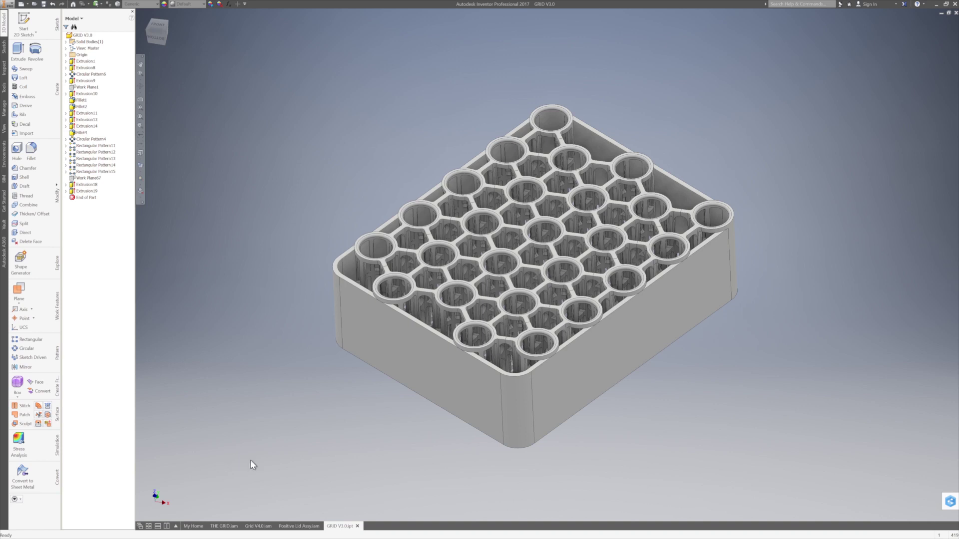
- In the Grid V4.0 assembly, Free Orbit the five-cell tray to look into its cells, then finish orbiting
{"action": "left_click", "coordinate": [261, 524]}
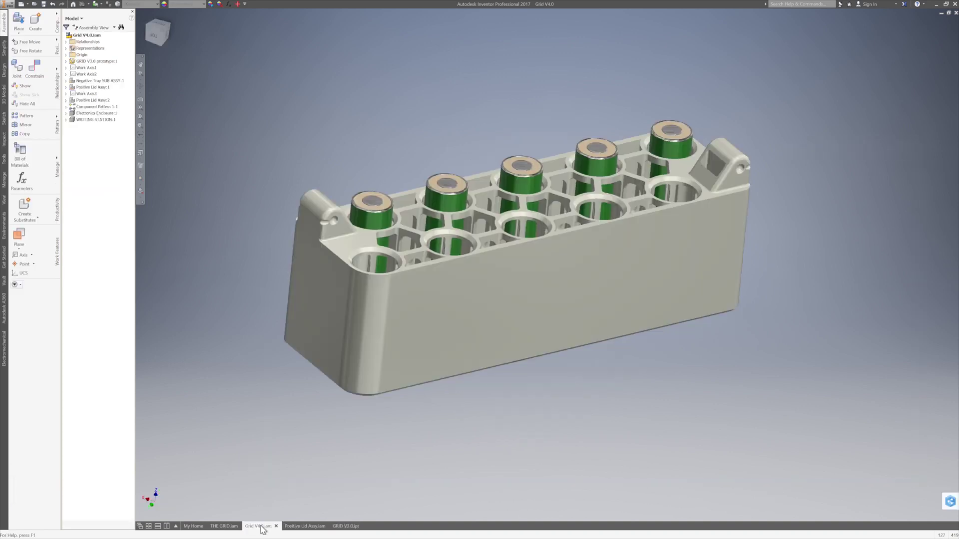
{"action": "left_click", "coordinate": [140, 87]}
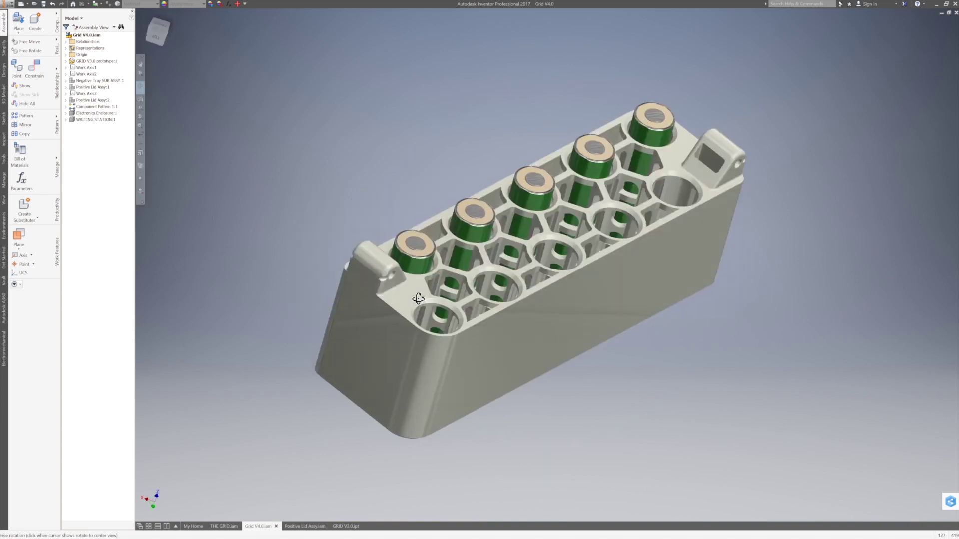
{"action": "left_click_drag", "start_coordinate": [418, 295], "coordinate": [418, 298]}
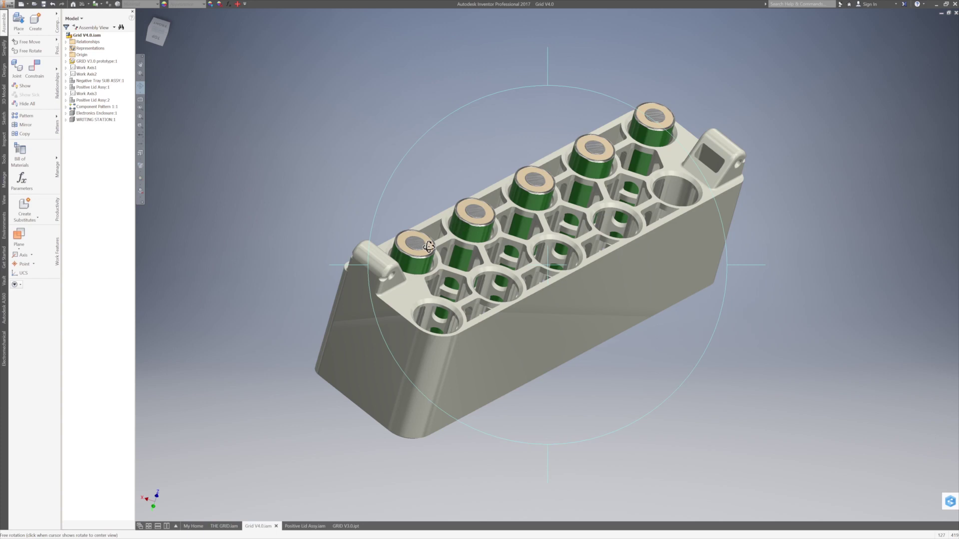
{"action": "right_click", "coordinate": [422, 152]}
{"action": "left_click", "coordinate": [441, 153]}
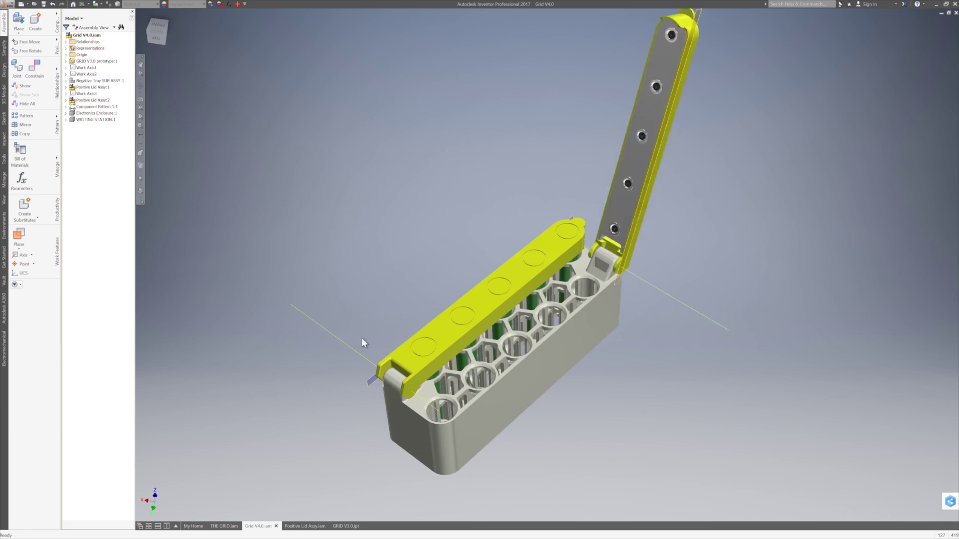
- Switch to the Positive Lid Assy and orbit to view the lid from another side
{"action": "left_click", "coordinate": [306, 527]}
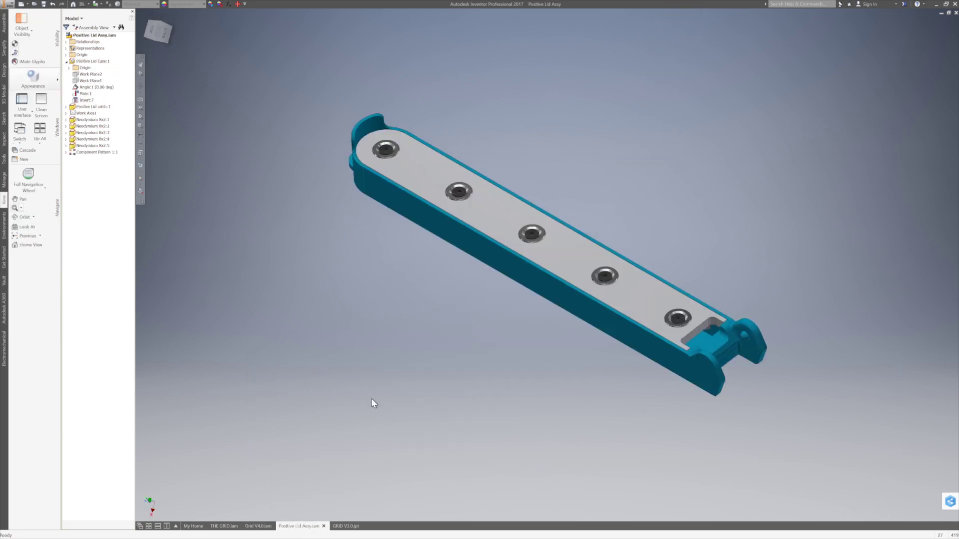
{"action": "left_click", "coordinate": [140, 86]}
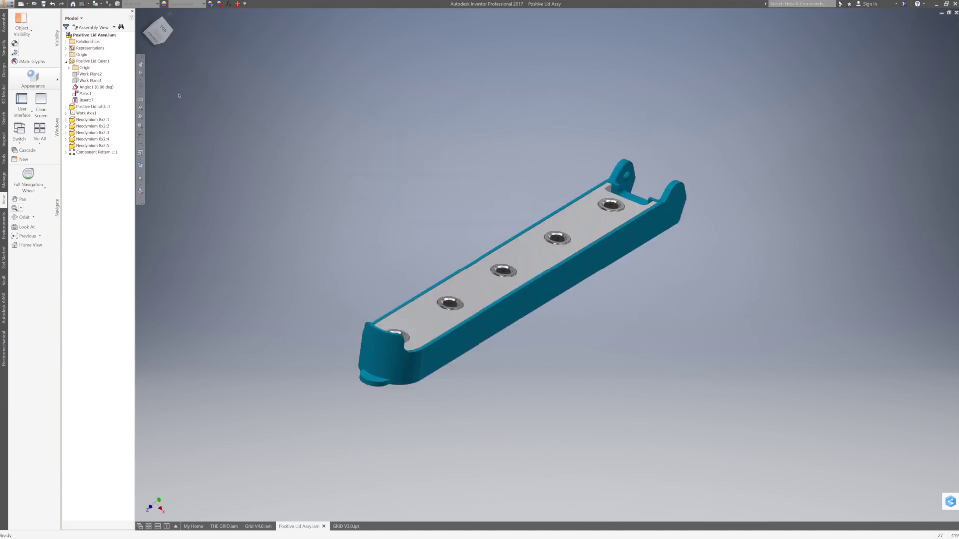
{"action": "left_click", "coordinate": [140, 86]}
{"action": "left_click_drag", "start_coordinate": [525, 220], "coordinate": [537, 206]}
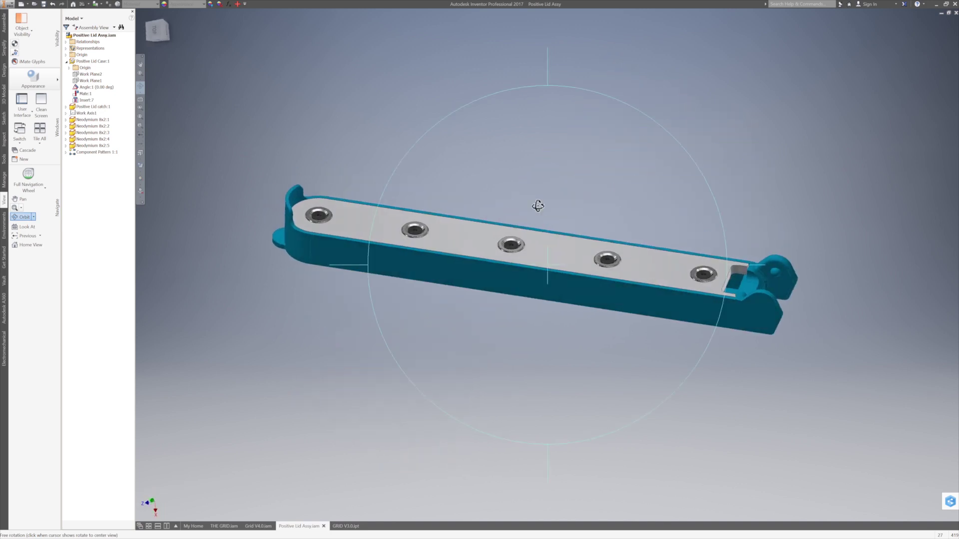
{"action": "key", "text": "Escape"}
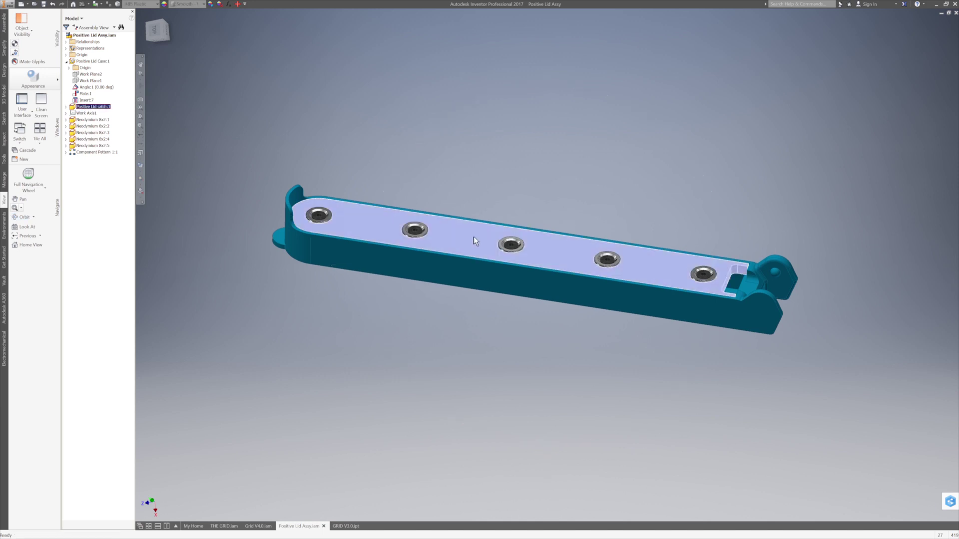
- Hide the blue Positive Lid Case
{"action": "left_click", "coordinate": [455, 278]}
{"action": "right_click", "coordinate": [453, 277]}
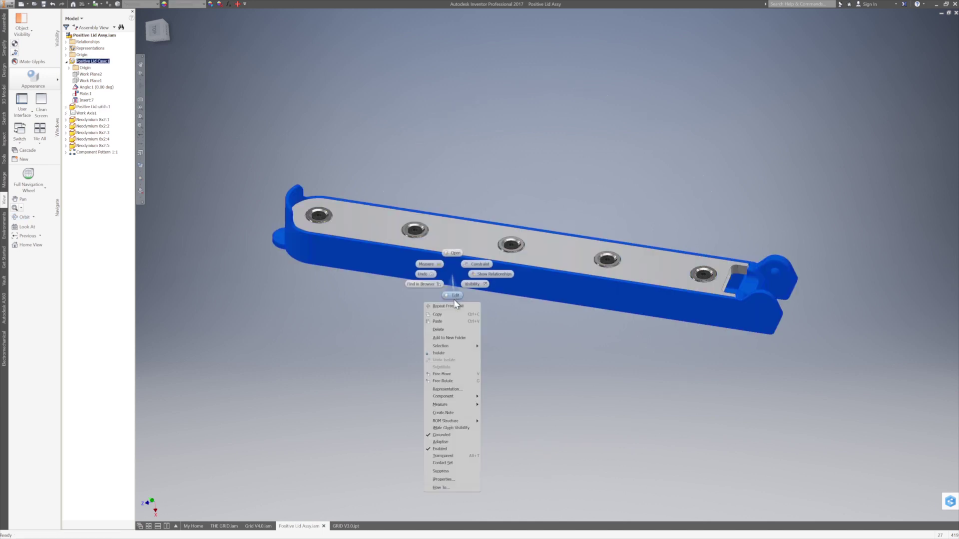
{"action": "left_click", "coordinate": [473, 284]}
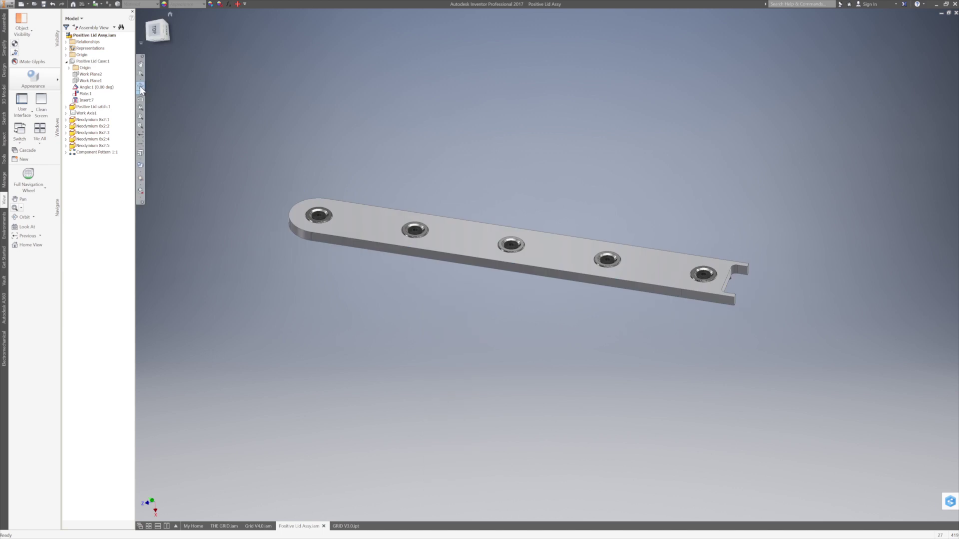
- Orbit around the grey catch plate and edit the Positive Lid catch in place
{"action": "left_click", "coordinate": [22, 217]}
{"action": "left_click_drag", "start_coordinate": [559, 330], "coordinate": [546, 247]}
{"action": "key", "text": "Escape"}
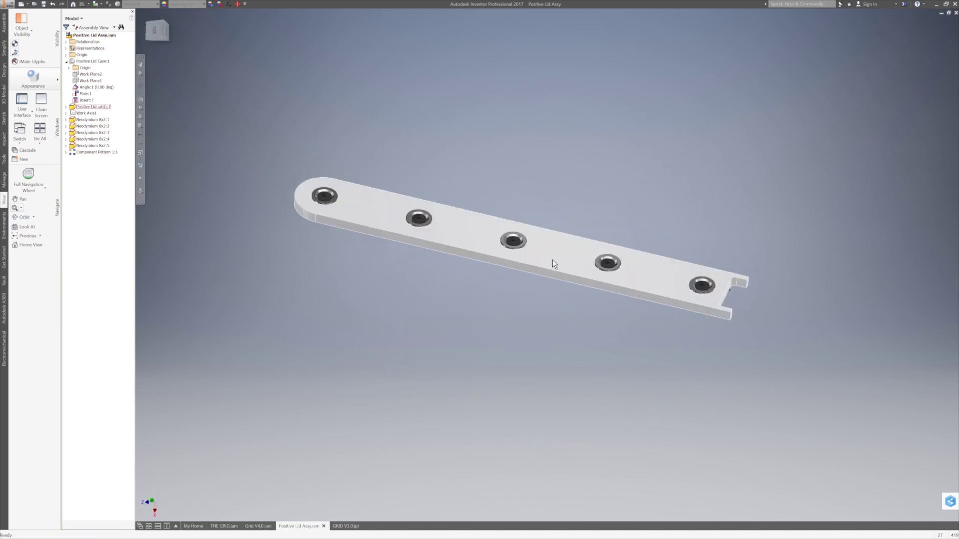
{"action": "right_click", "coordinate": [552, 257]}
{"action": "left_click", "coordinate": [552, 238]}
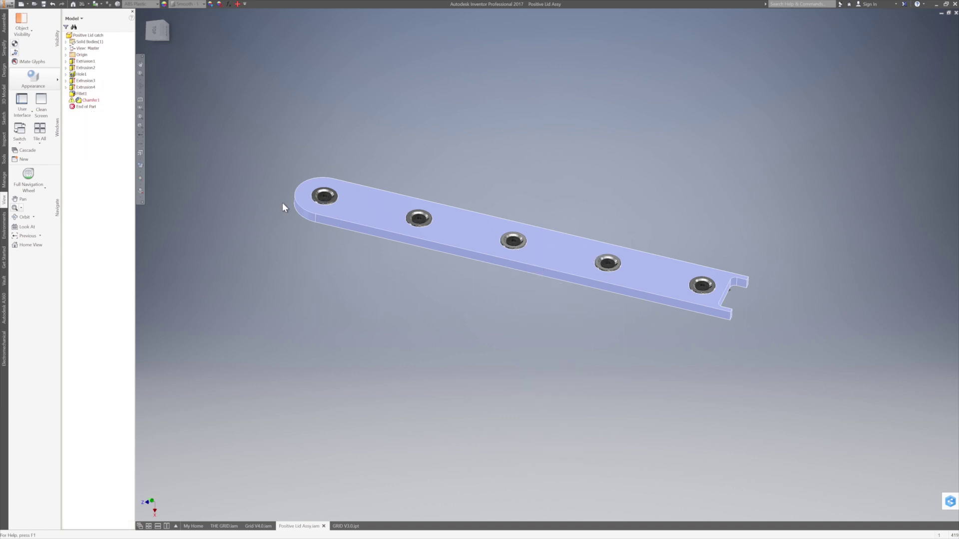
- Open Positive Lid catch.ipt as its own part and orbit it to see its holes
{"action": "left_click", "coordinate": [140, 86]}
{"action": "left_click_drag", "start_coordinate": [505, 306], "coordinate": [516, 330]}
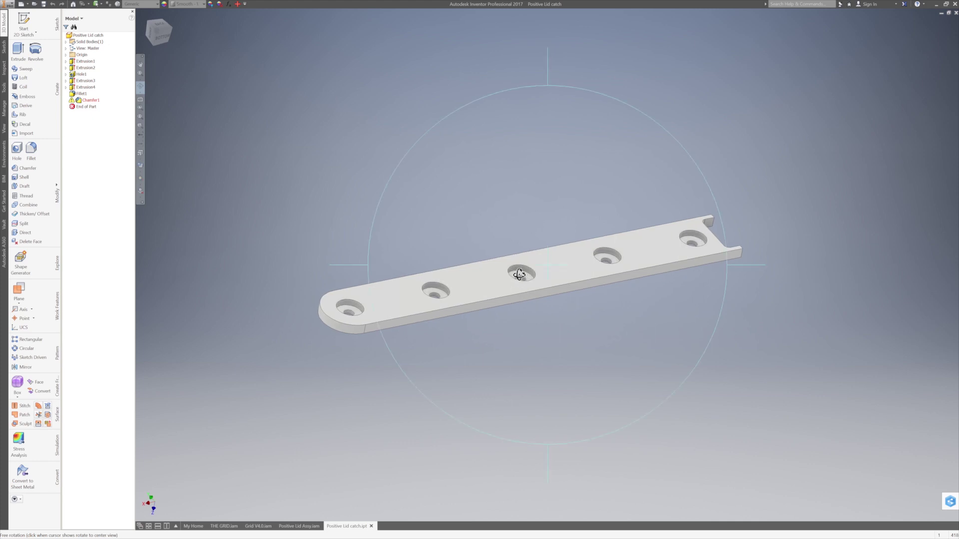
{"action": "right_click", "coordinate": [497, 302]}
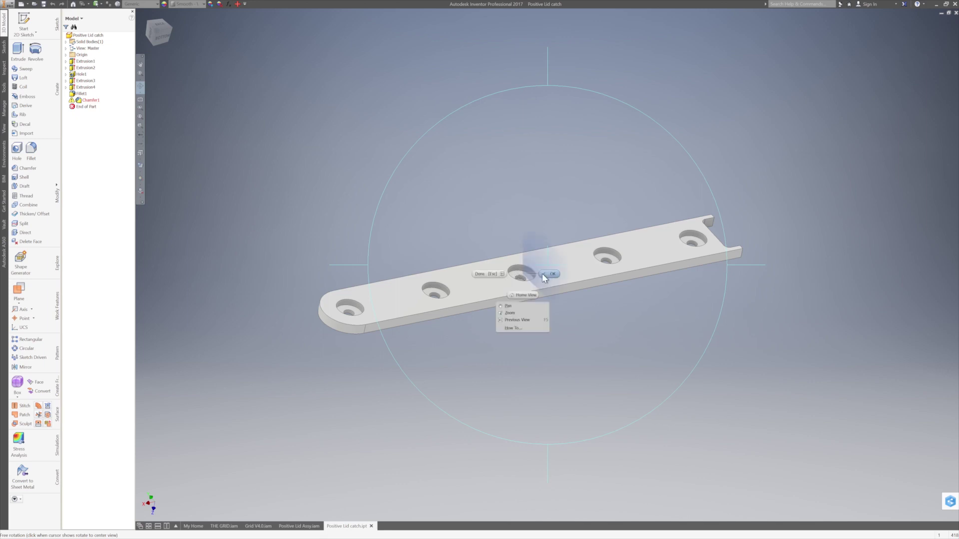
{"action": "left_click", "coordinate": [507, 305]}
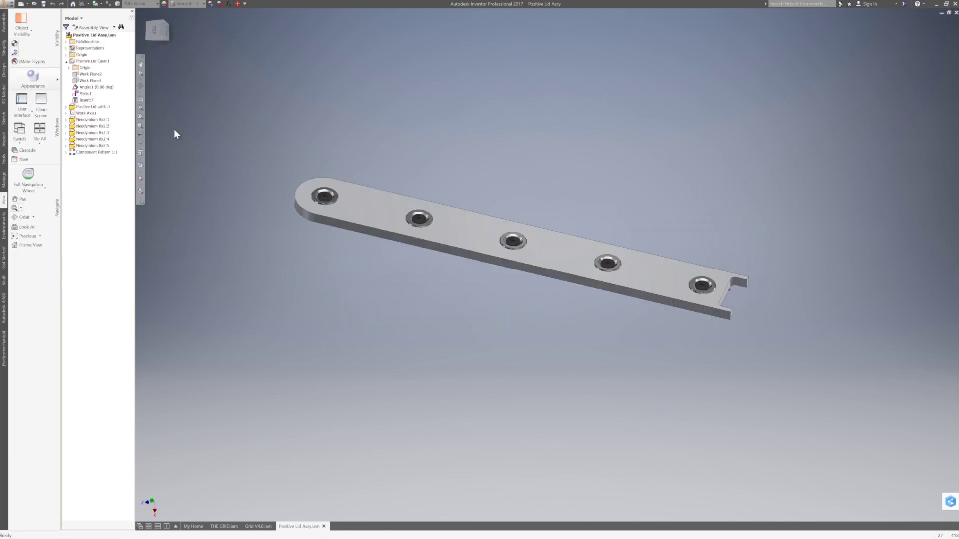
{"action": "left_click", "coordinate": [140, 86]}
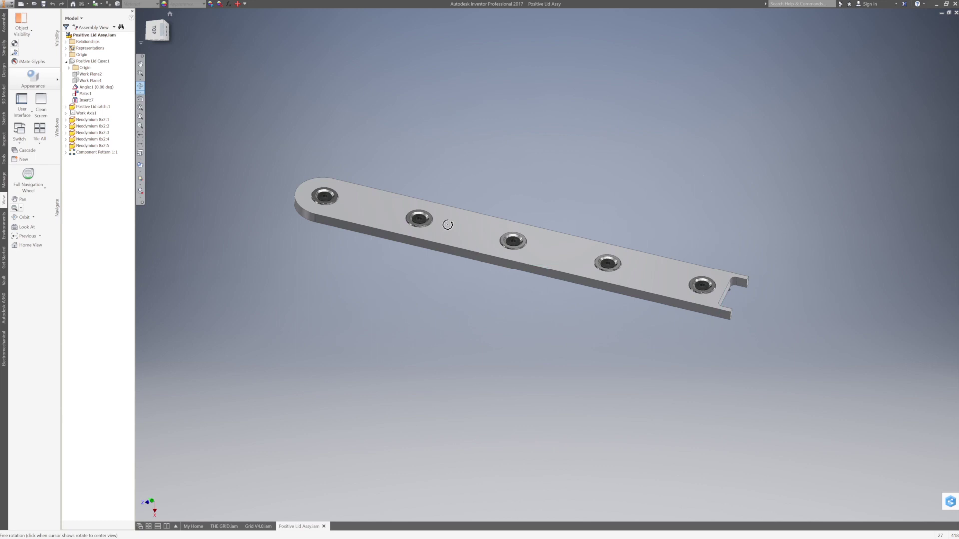
- Orbit the catch plate edge-on, then back toward a top view
{"action": "left_click_drag", "start_coordinate": [546, 266], "coordinate": [550, 242]}
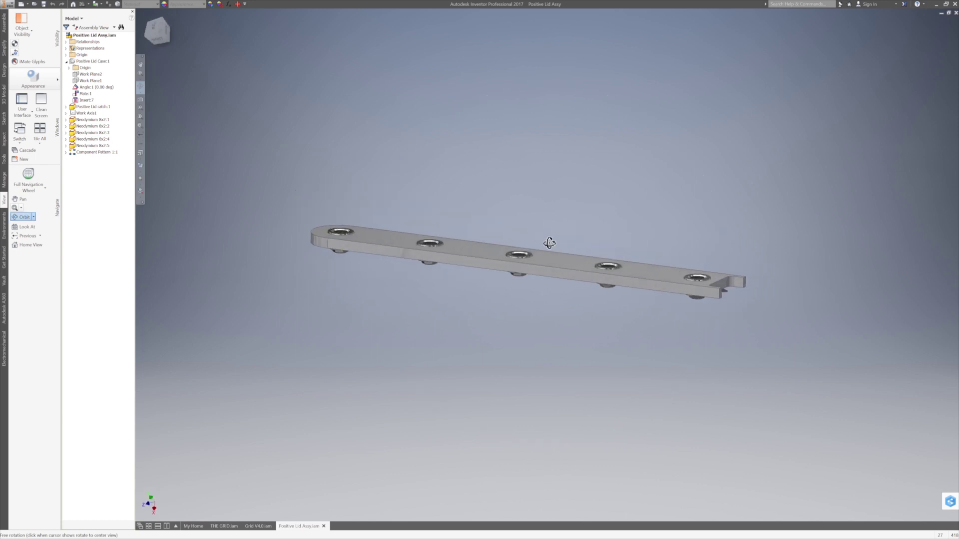
{"action": "scroll", "coordinate": [609, 265], "scroll_direction": "down", "scroll_amount": 3}
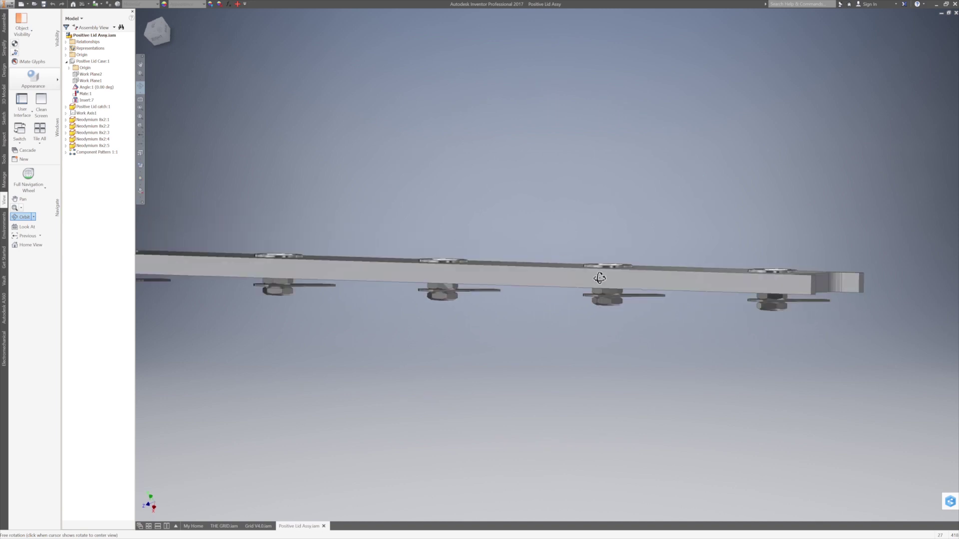
{"action": "left_click_drag", "start_coordinate": [599, 278], "coordinate": [606, 301]}
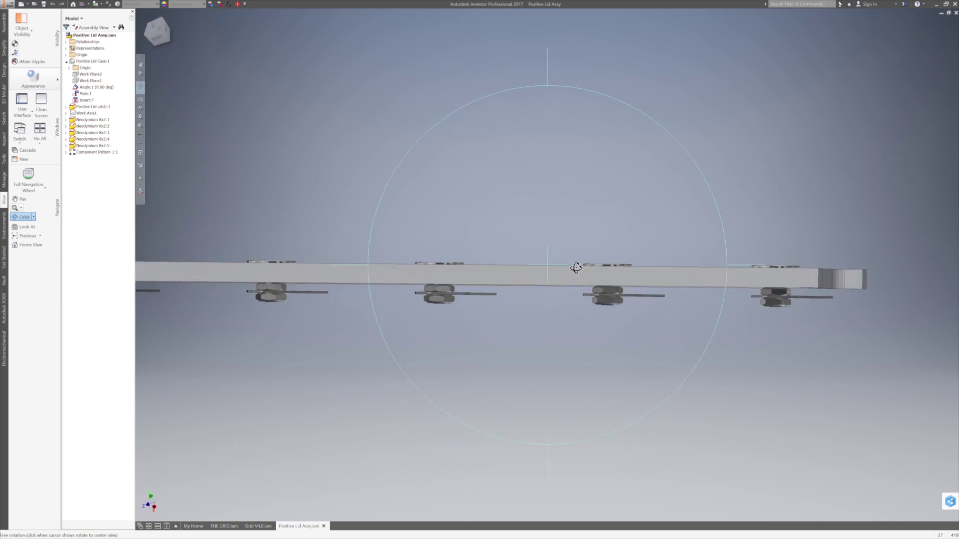
{"action": "left_click_drag", "start_coordinate": [576, 268], "coordinate": [565, 218]}
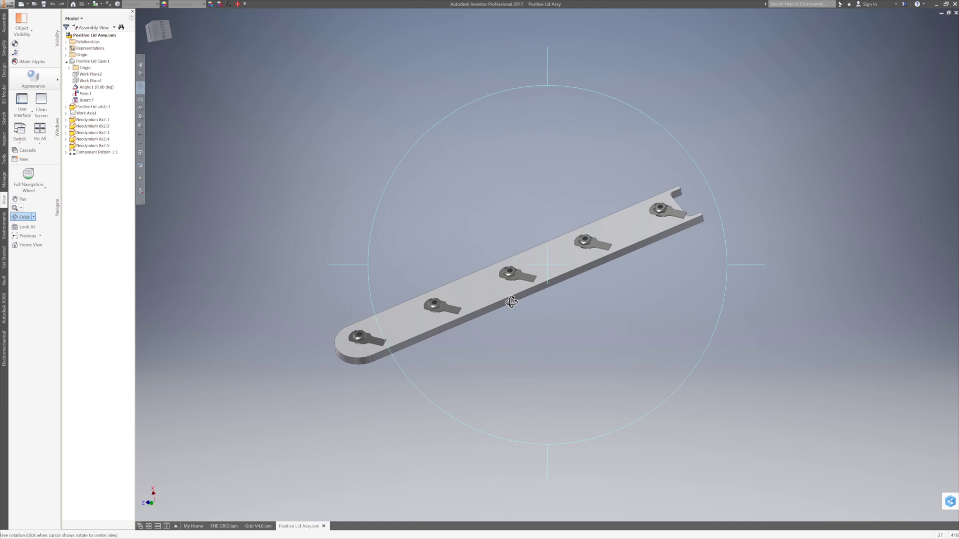
{"action": "right_click", "coordinate": [500, 334]}
{"action": "left_click", "coordinate": [530, 335]}
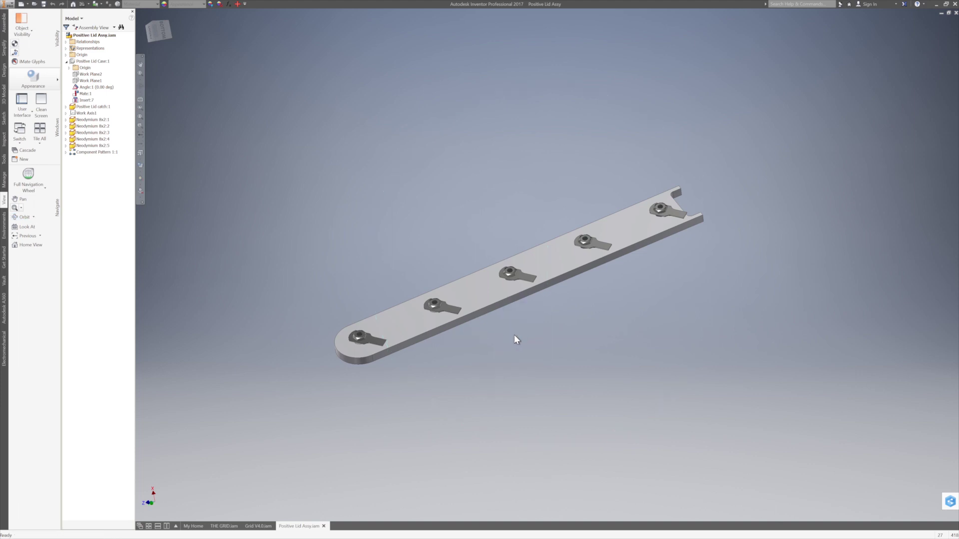
- Check Grid V4.0, return to Positive Lid Assy, and bring up the Positive Lid Case:1 options
{"action": "left_click", "coordinate": [255, 526]}
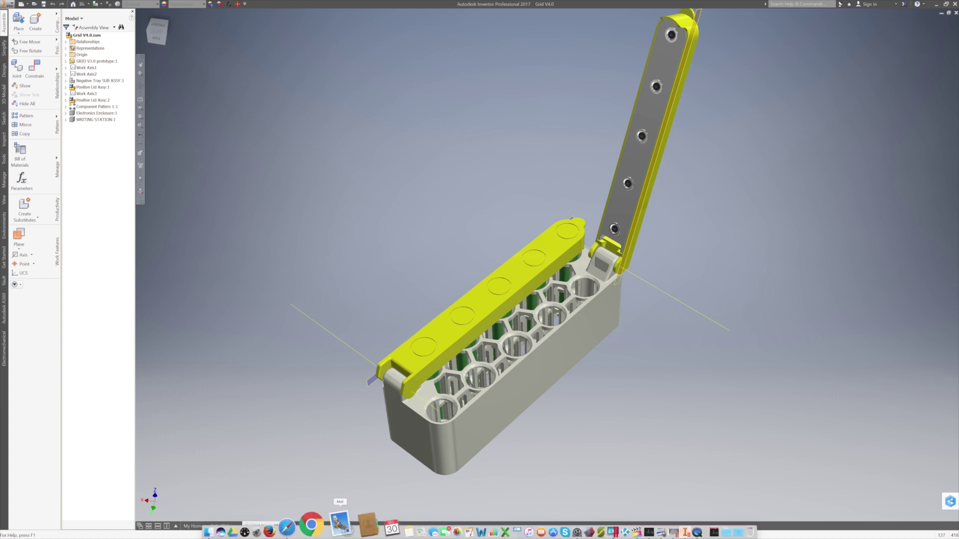
{"action": "left_click", "coordinate": [310, 526]}
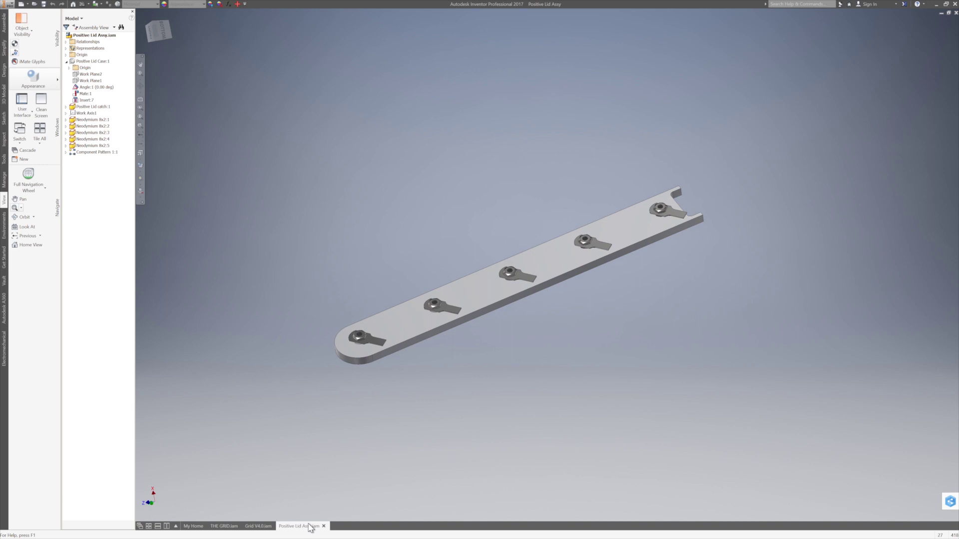
{"action": "key", "text": "F4"}
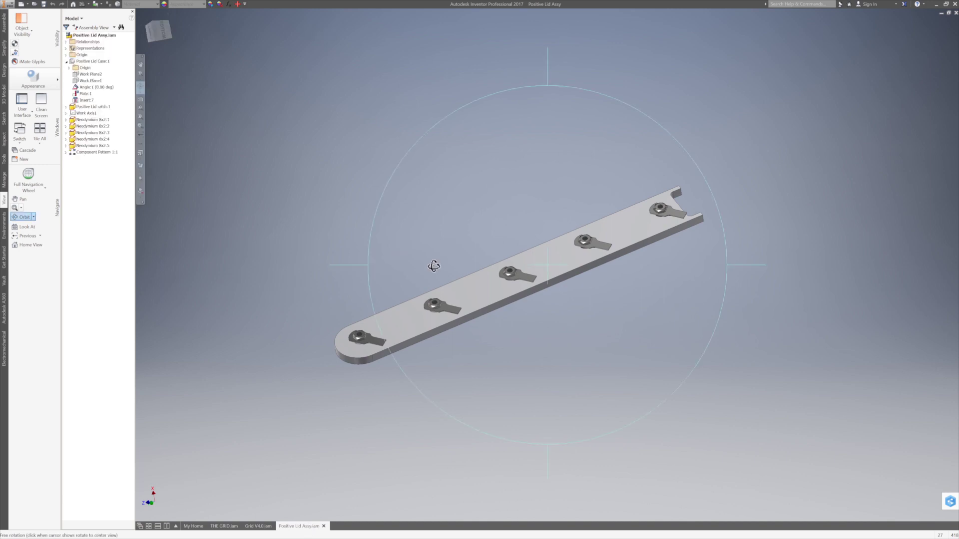
{"action": "left_click_drag", "start_coordinate": [430, 207], "coordinate": [508, 236]}
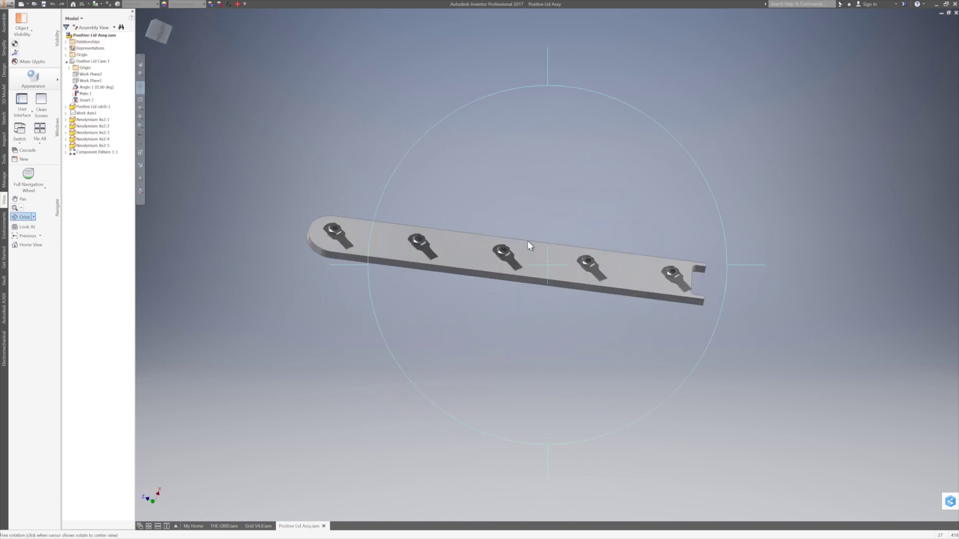
{"action": "key", "text": "Escape"}
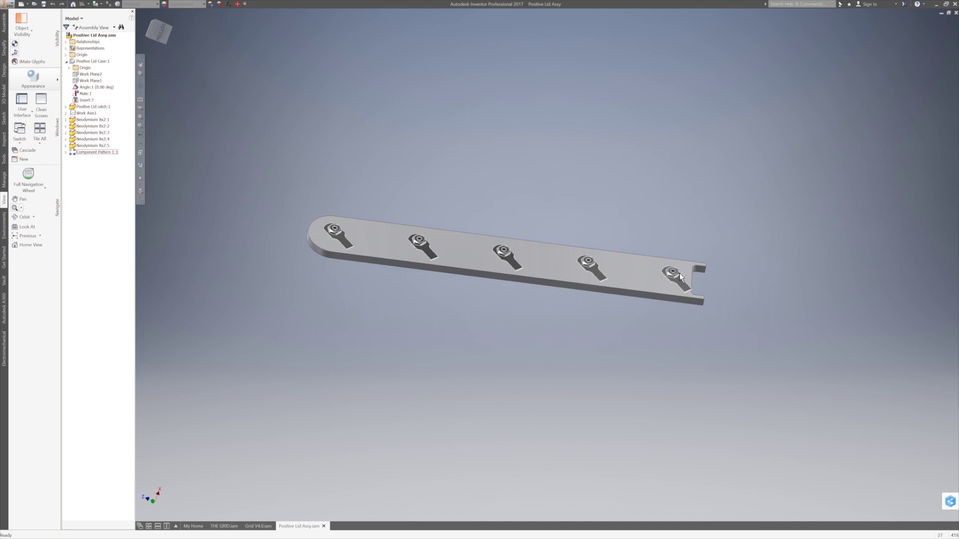
{"action": "right_click", "coordinate": [84, 61]}
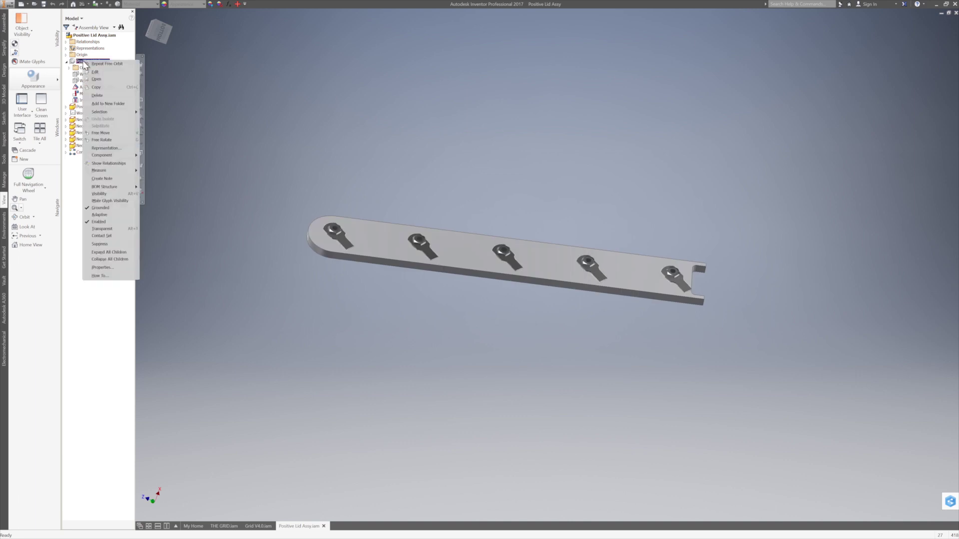
{"action": "left_click", "coordinate": [106, 194]}
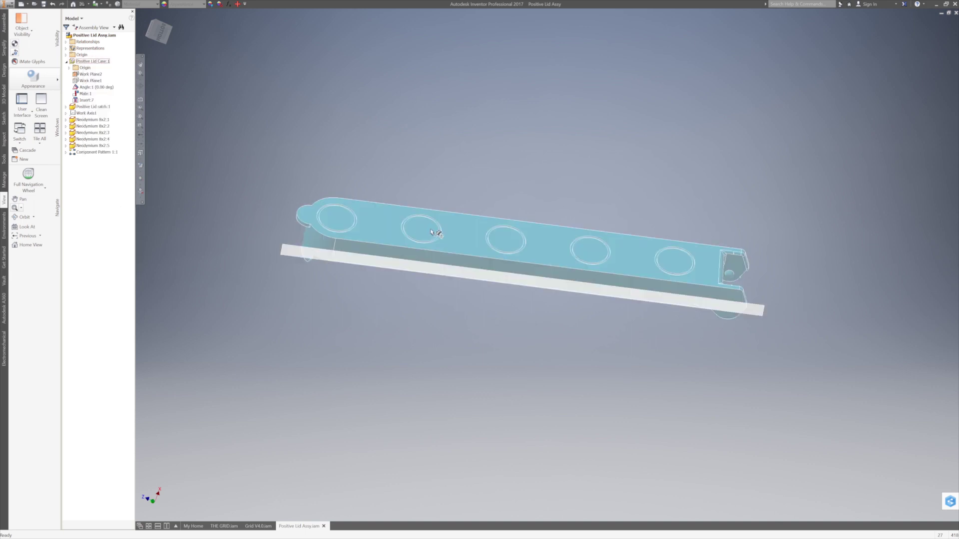
{"action": "key", "text": "F4"}
{"action": "left_click_drag", "start_coordinate": [437, 235], "coordinate": [536, 301]}
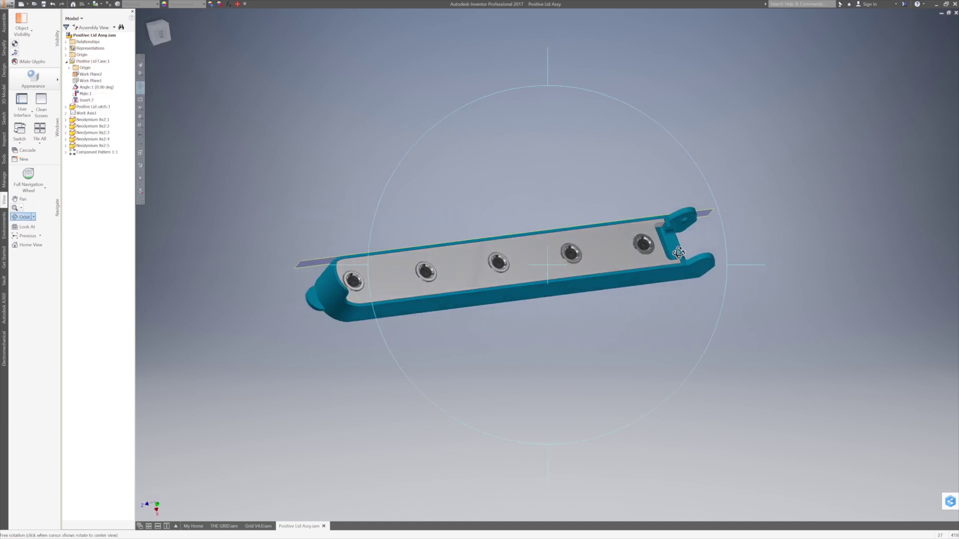
{"action": "left_click_drag", "start_coordinate": [680, 252], "coordinate": [694, 351]}
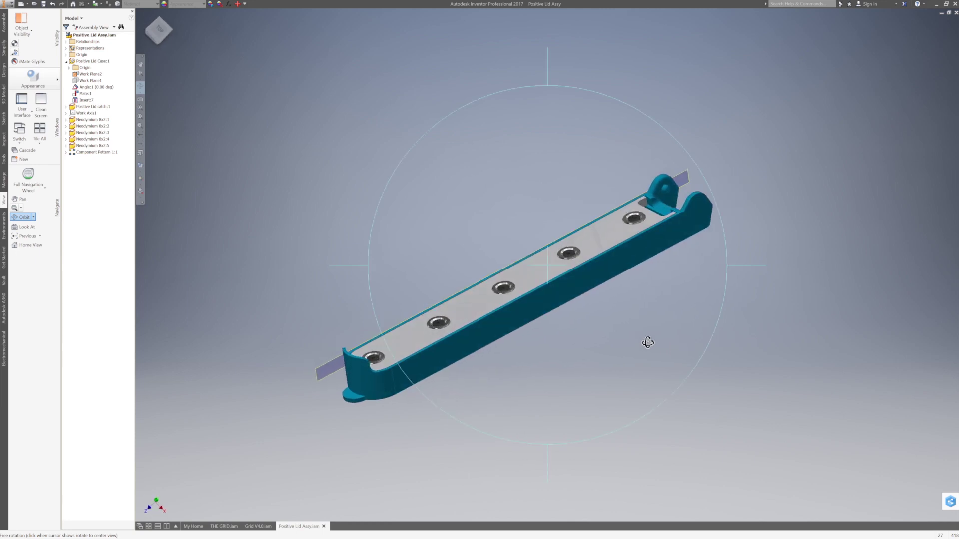
{"action": "left_click_drag", "start_coordinate": [565, 326], "coordinate": [325, 335]}
{"action": "key", "text": "Escape"}
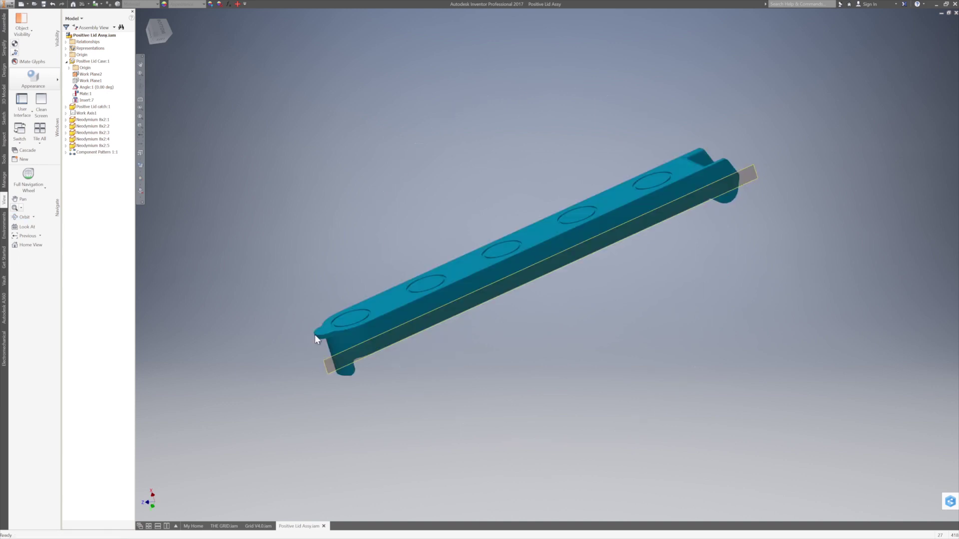
- Glance at Grid V4.0, then select and deselect the Positive Lid Case in Positive Lid Assy
{"action": "left_click", "coordinate": [259, 526]}
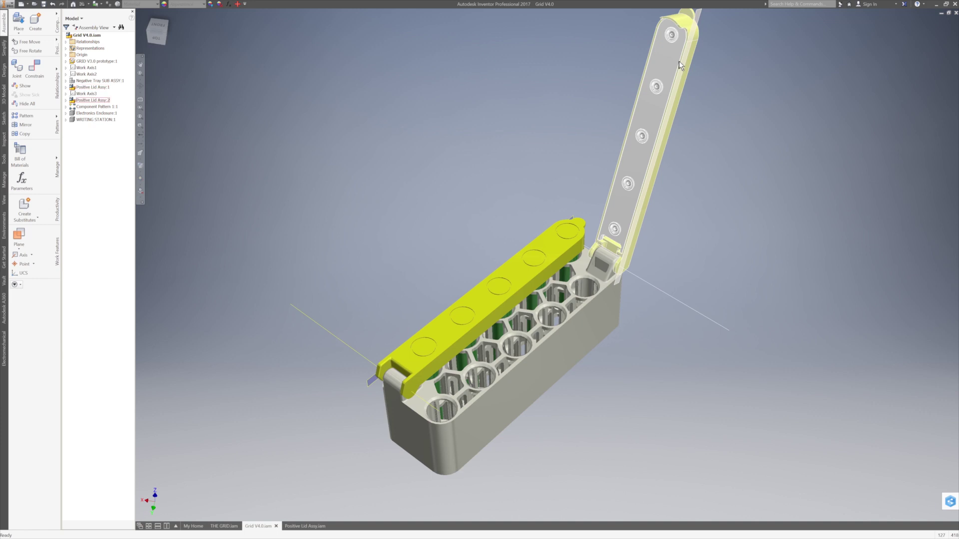
{"action": "left_click", "coordinate": [309, 527]}
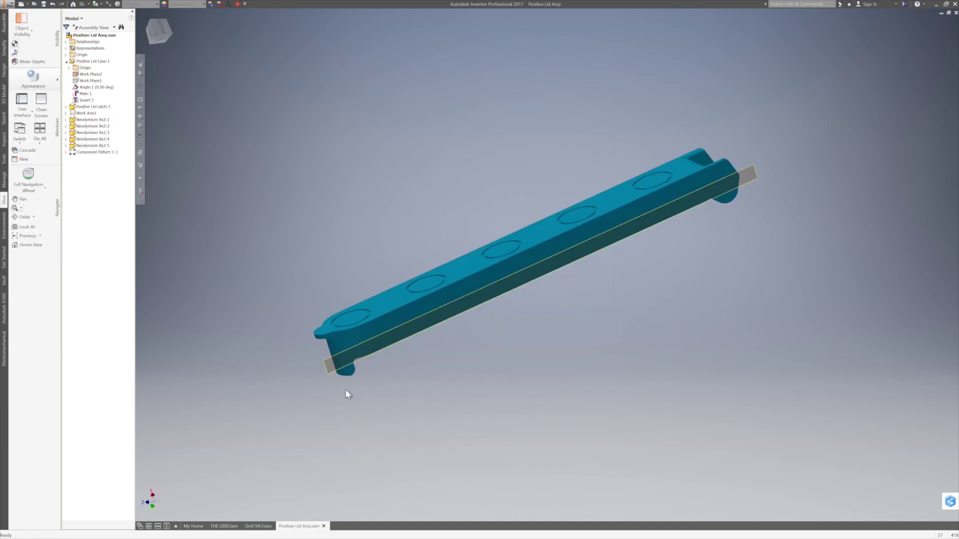
{"action": "left_click", "coordinate": [352, 377]}
{"action": "left_click", "coordinate": [352, 366]}
- Settle on Grid V4.0 and orbit to look along the two closed yellow lids
{"action": "left_click", "coordinate": [258, 527]}
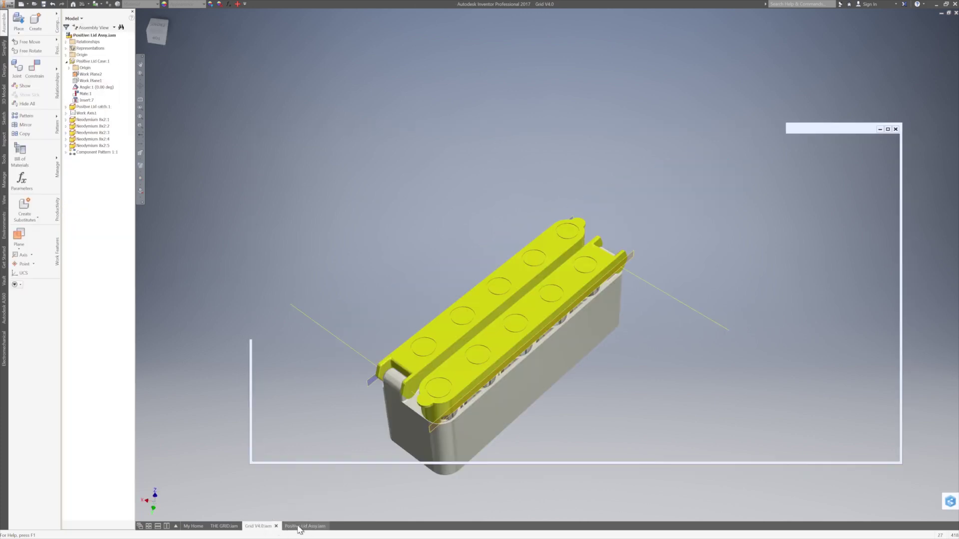
{"action": "left_click", "coordinate": [298, 528]}
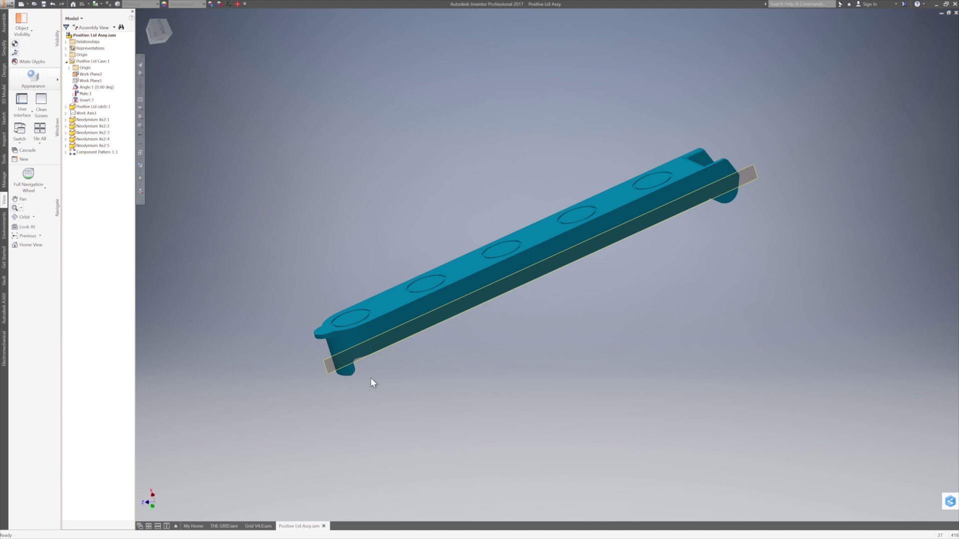
{"action": "key", "text": "ctrl+Tab"}
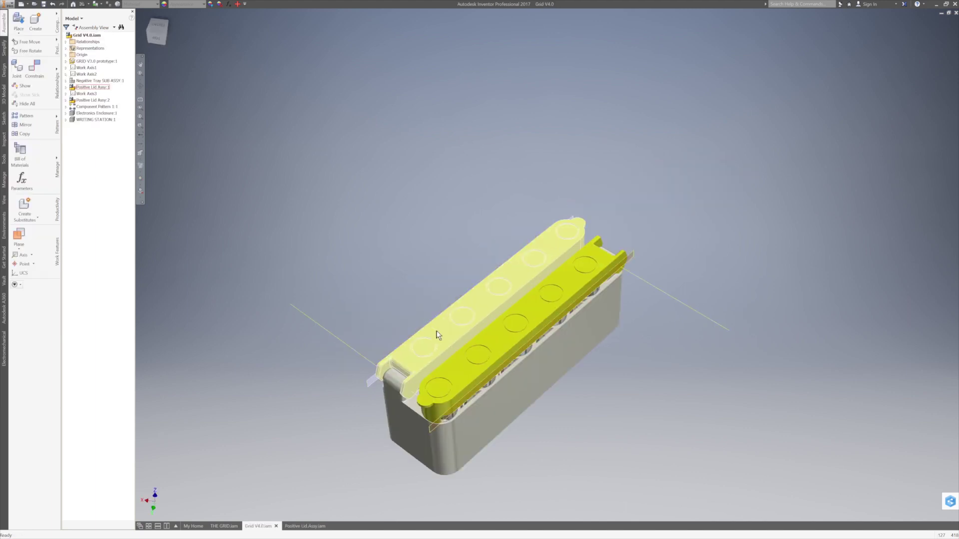
{"action": "key", "text": "ctrl+Tab"}
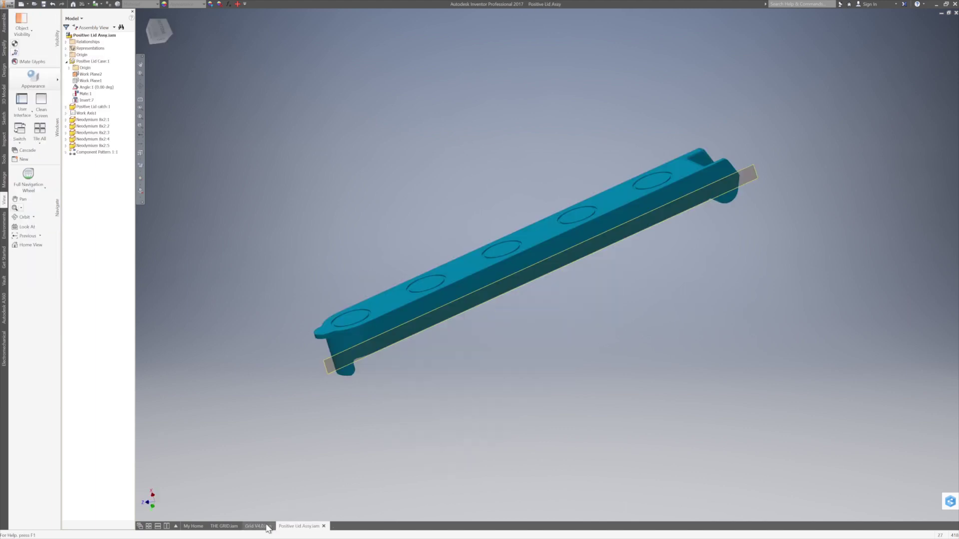
{"action": "left_click", "coordinate": [258, 526]}
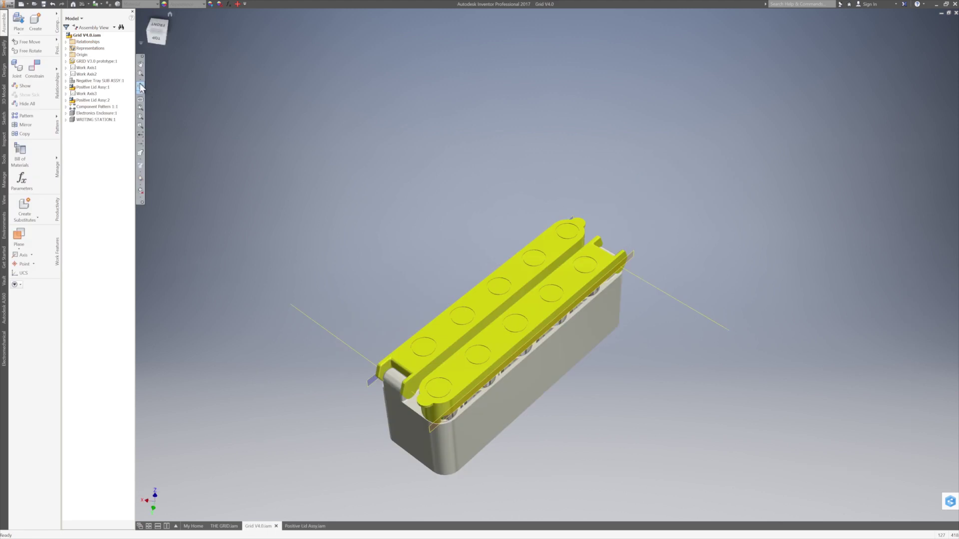
{"action": "left_click", "coordinate": [141, 86]}
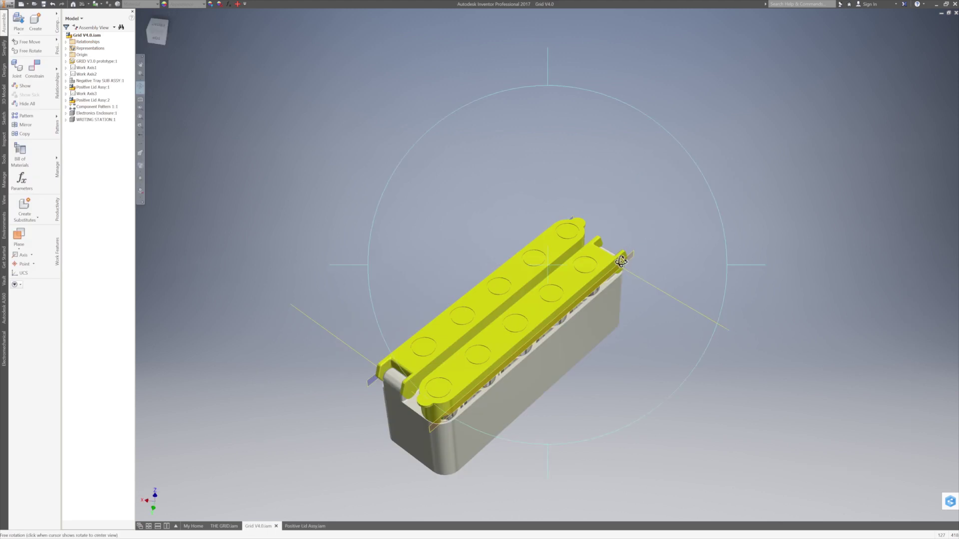
{"action": "left_click_drag", "start_coordinate": [624, 263], "coordinate": [564, 273]}
- Hide Positive Lid Assy:2 to expose the green cells beneath it
{"action": "scroll", "coordinate": [575, 259], "scroll_direction": "down", "scroll_amount": 3}
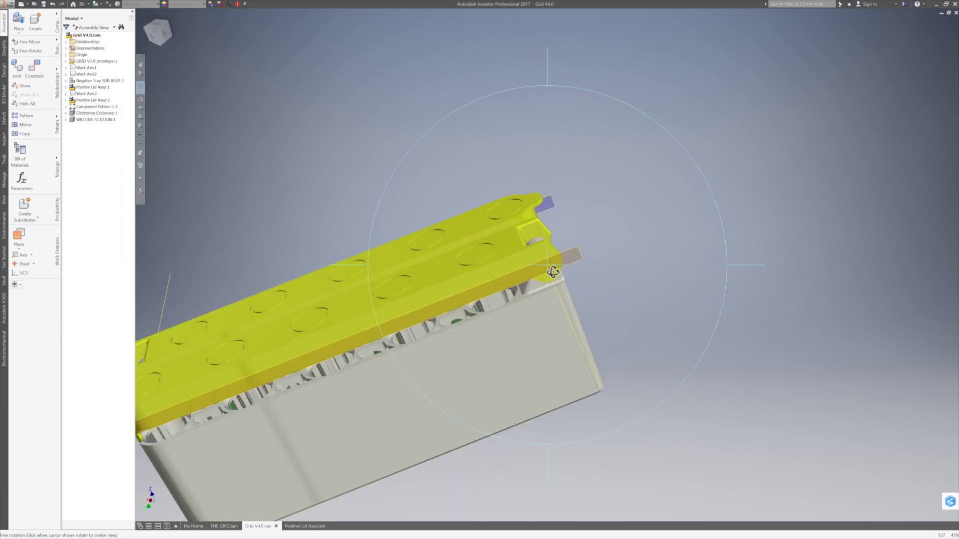
{"action": "right_click", "coordinate": [605, 247]}
{"action": "left_click", "coordinate": [634, 245]}
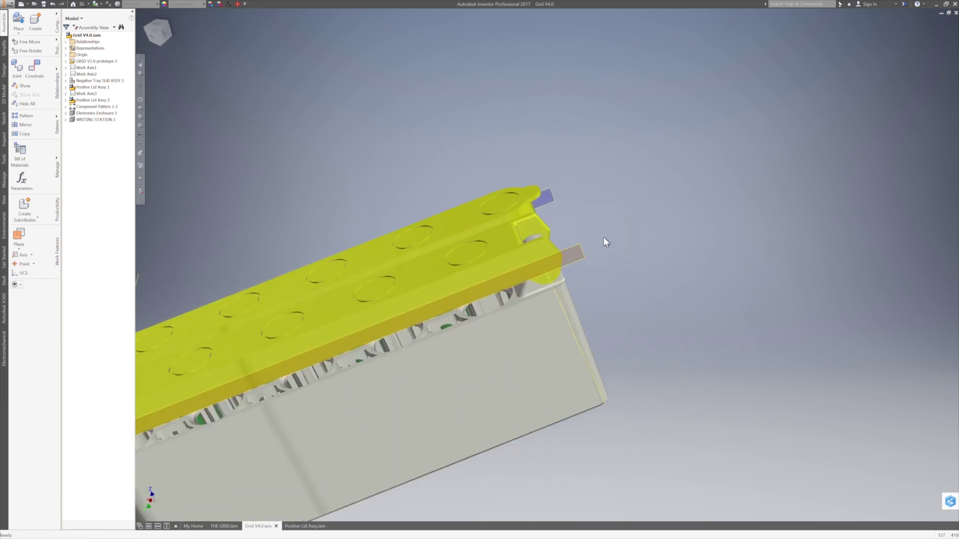
{"action": "left_click", "coordinate": [495, 262]}
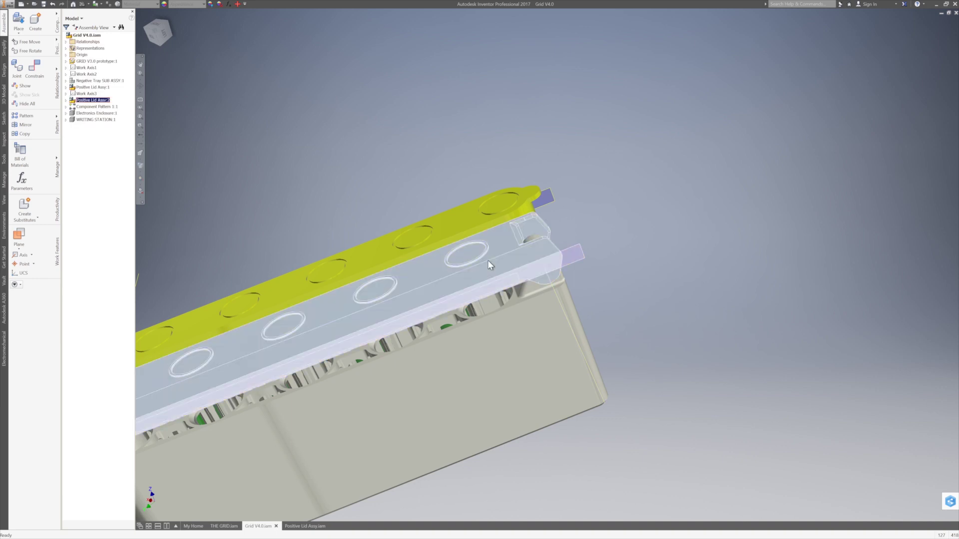
{"action": "right_click", "coordinate": [487, 260]}
{"action": "left_click", "coordinate": [504, 271]}
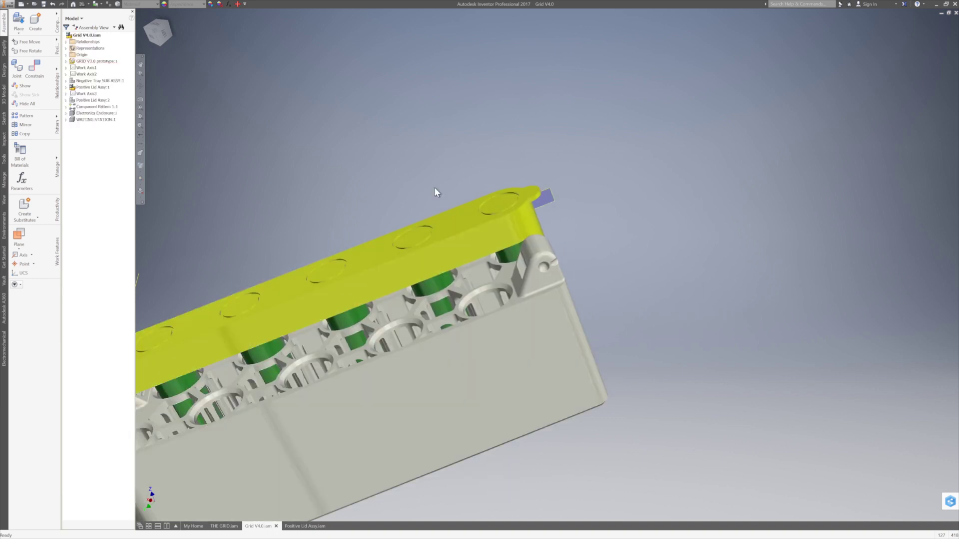
{"action": "scroll", "coordinate": [568, 257], "scroll_direction": "down", "scroll_amount": 5}
{"action": "scroll", "coordinate": [568, 257], "scroll_direction": "up", "scroll_amount": 8}
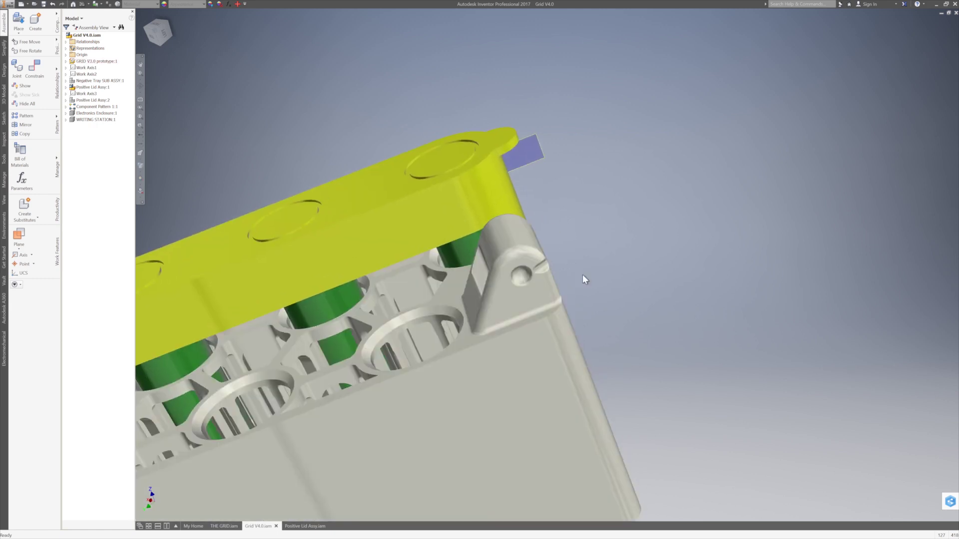
- Inspect the lid's underside hinge in Positive Lid Assy, then return to Grid V4.0
{"action": "left_click", "coordinate": [305, 527]}
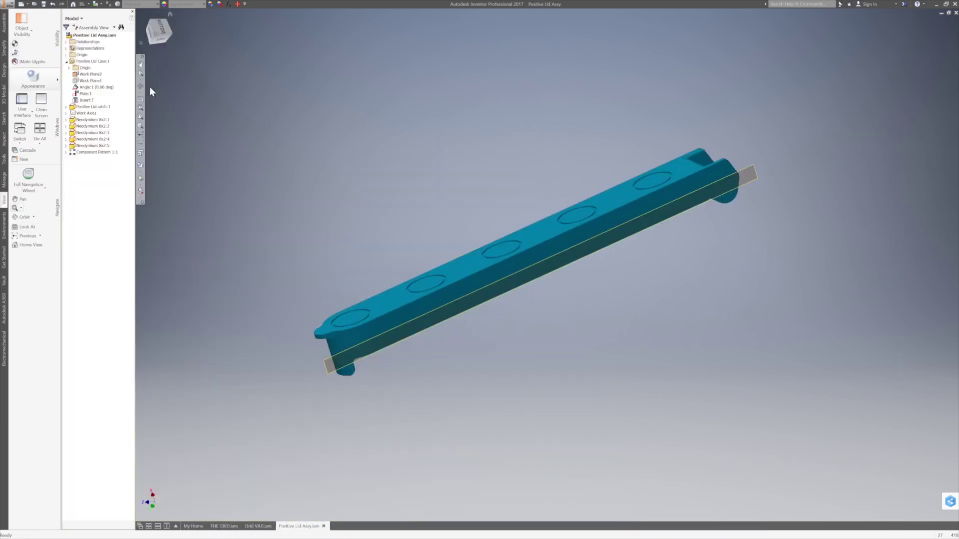
{"action": "left_click", "coordinate": [143, 89]}
{"action": "left_click_drag", "start_coordinate": [694, 179], "coordinate": [579, 279]}
{"action": "scroll", "coordinate": [579, 277], "scroll_direction": "up", "scroll_amount": 5}
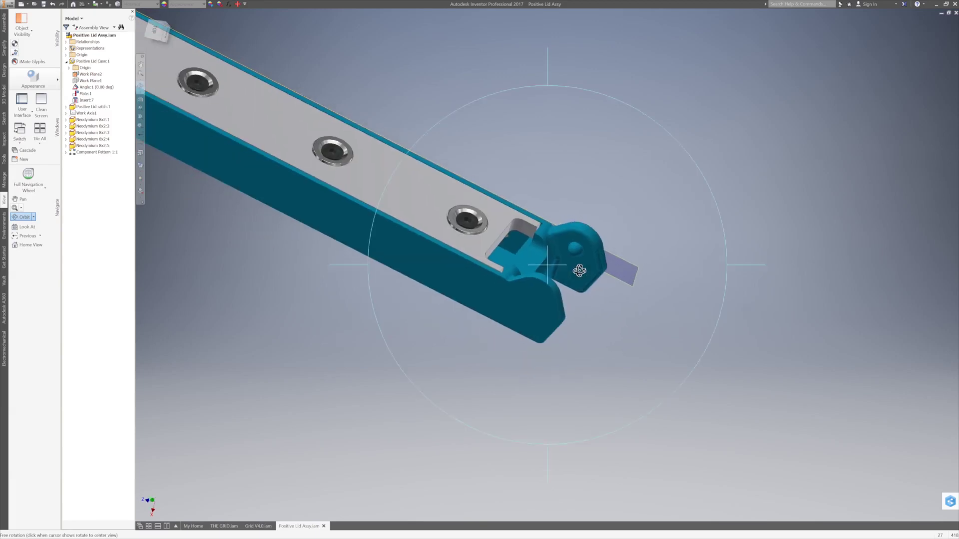
{"action": "right_click", "coordinate": [594, 289]}
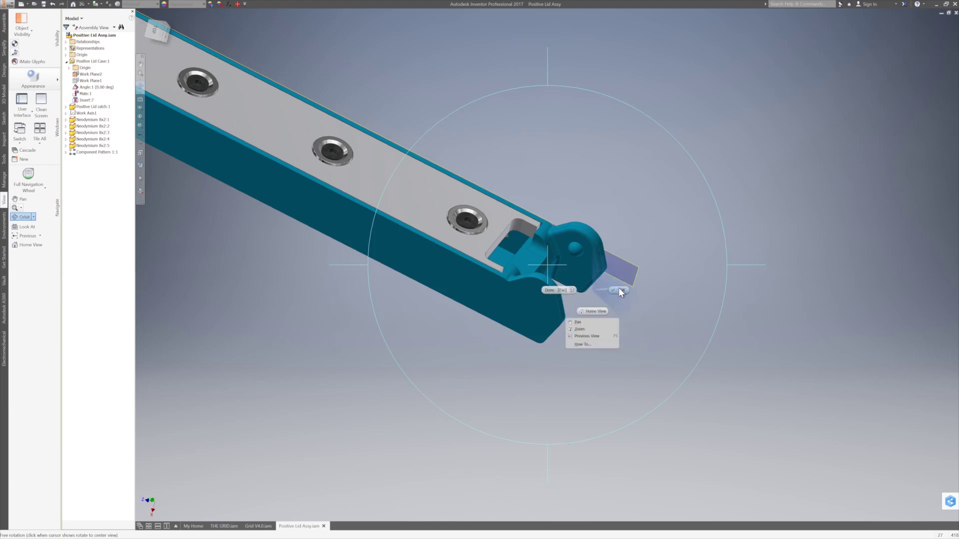
{"action": "left_click", "coordinate": [620, 289]}
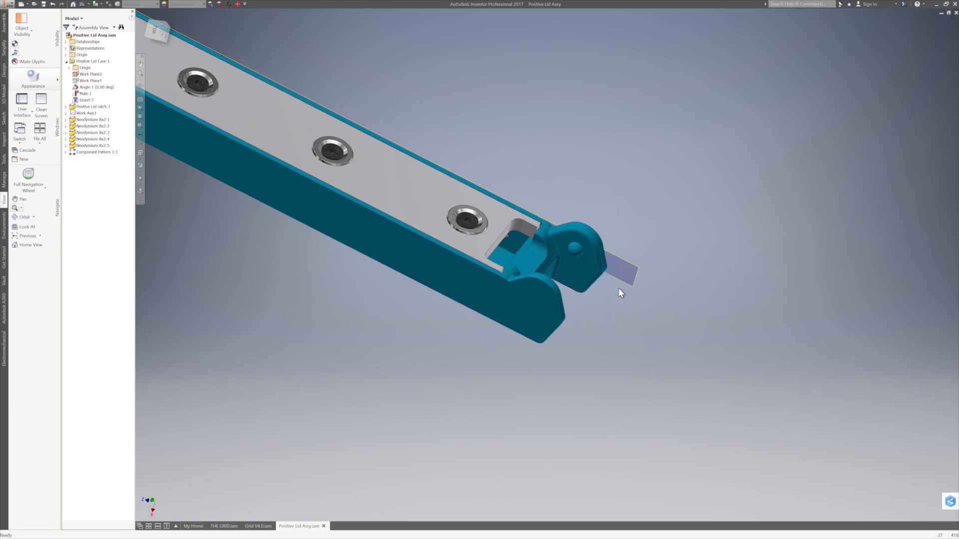
{"action": "left_click", "coordinate": [260, 526]}
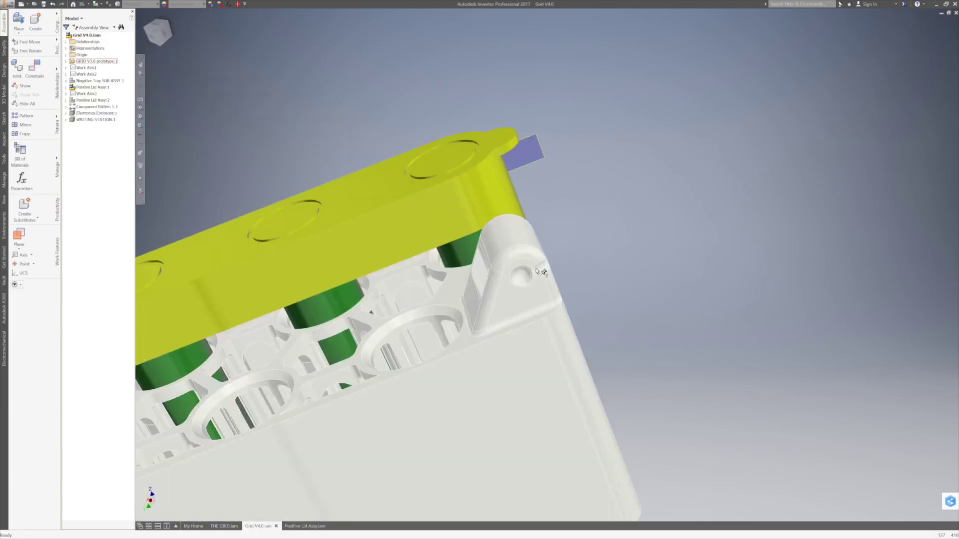
- Zoom out to the whole assembly and orbit so the lid stands upright
{"action": "key", "text": "Home"}
{"action": "left_click", "coordinate": [504, 266]}
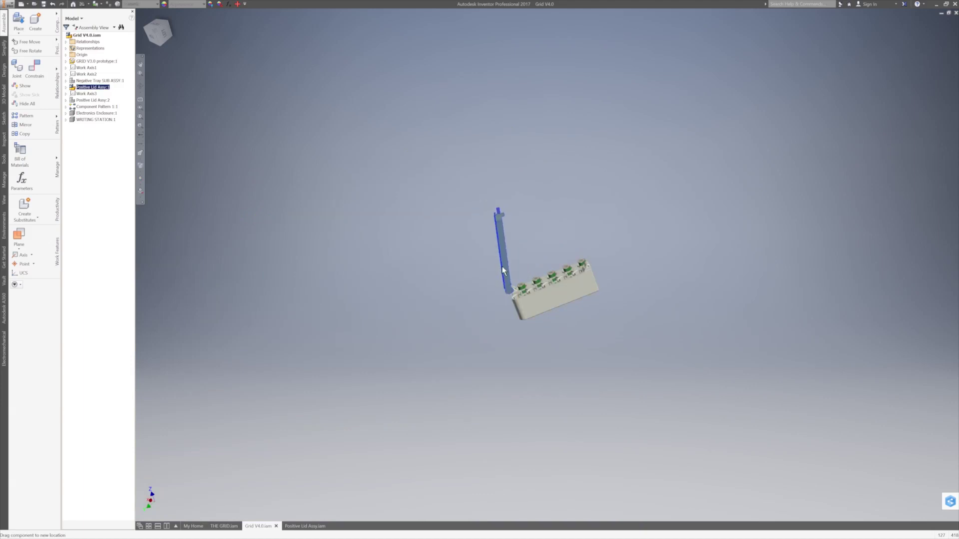
{"action": "scroll", "coordinate": [592, 264], "scroll_direction": "down", "scroll_amount": 2}
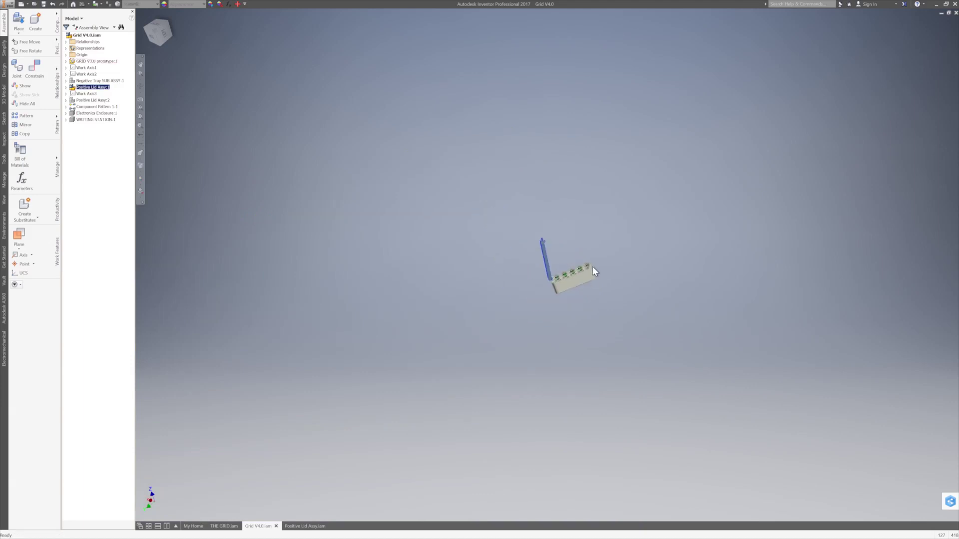
{"action": "scroll", "coordinate": [593, 265], "scroll_direction": "up", "scroll_amount": 8}
{"action": "left_click", "coordinate": [532, 222]}
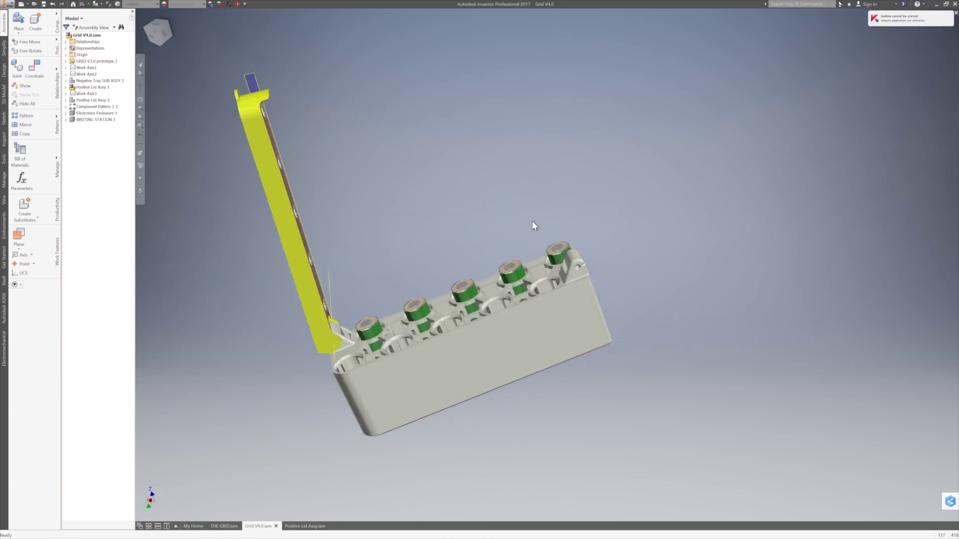
{"action": "left_click", "coordinate": [141, 87]}
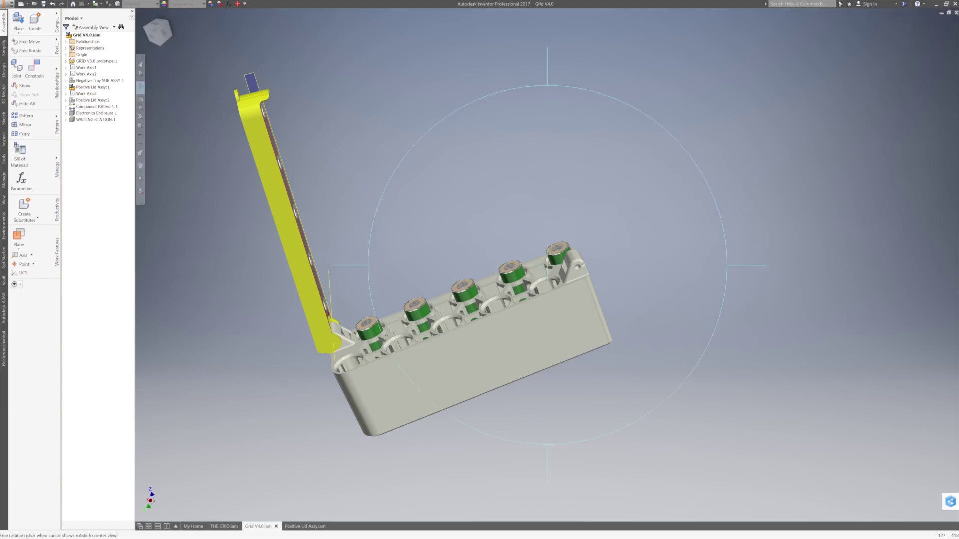
{"action": "left_click_drag", "start_coordinate": [422, 322], "coordinate": [639, 235]}
{"action": "key", "text": "Escape"}
{"action": "scroll", "coordinate": [639, 235], "scroll_direction": "up", "scroll_amount": 5}
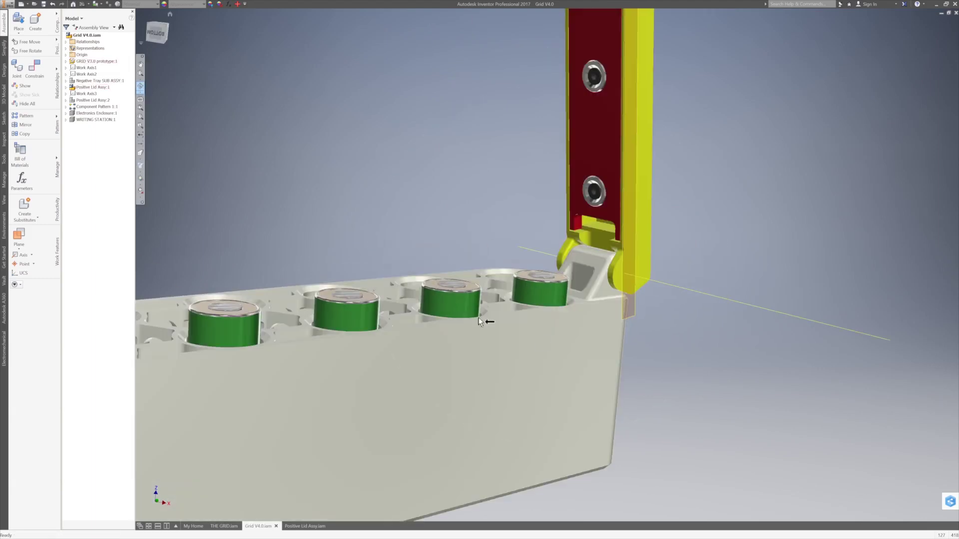
- Orbit underneath to inspect the tray and hinge from below
{"action": "key", "text": "F4"}
{"action": "left_click_drag", "start_coordinate": [556, 353], "coordinate": [522, 380]}
{"action": "right_click", "coordinate": [547, 382]}
{"action": "key", "text": "Escape"}
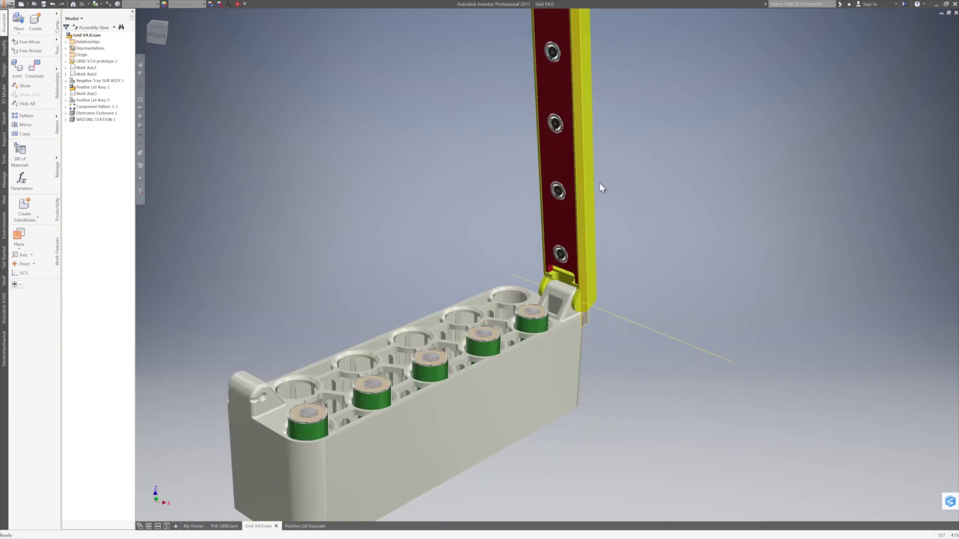
- Swing the lid down toward the tray, then back to a more upright angle
{"action": "left_click_drag", "start_coordinate": [585, 168], "coordinate": [567, 186]}
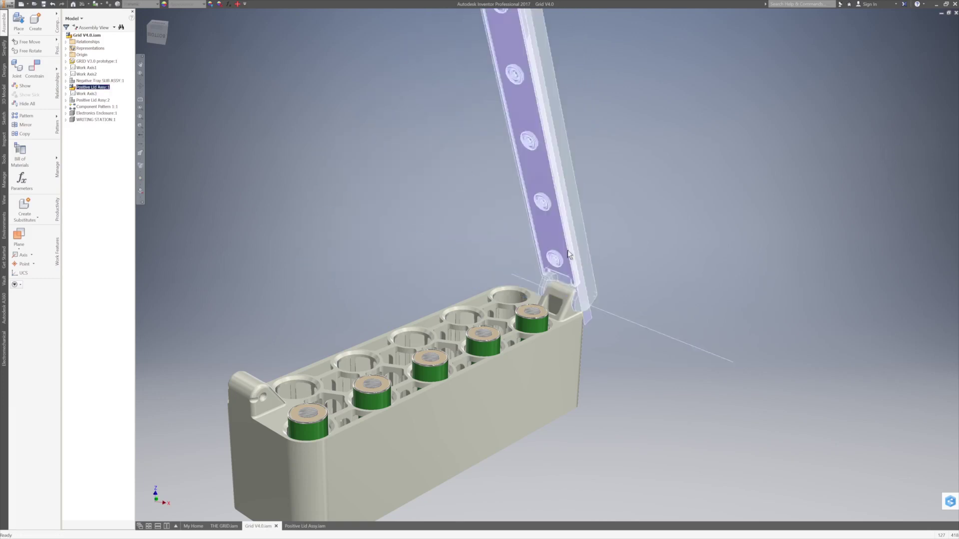
{"action": "left_click", "coordinate": [559, 278]}
{"action": "left_click_drag", "start_coordinate": [588, 239], "coordinate": [652, 218]}
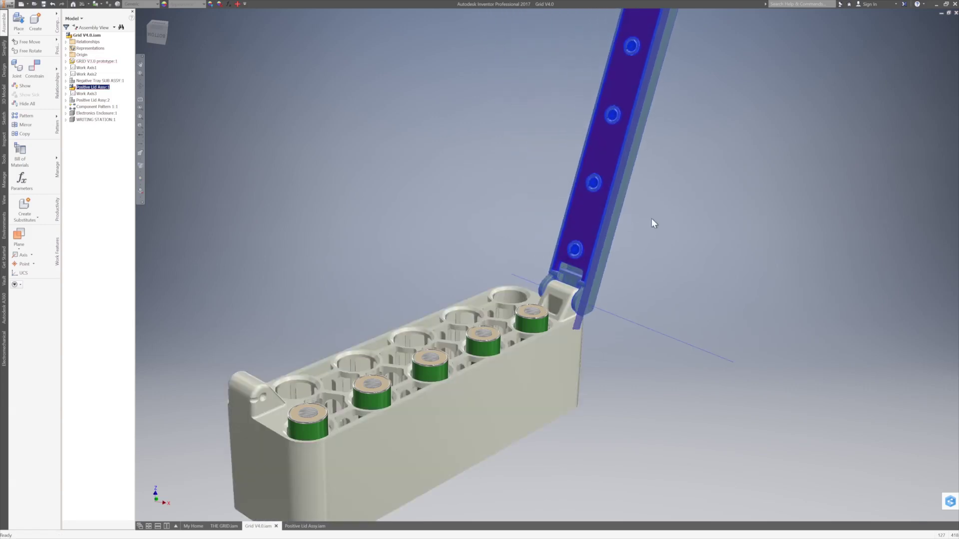
{"action": "left_click", "coordinate": [651, 217]}
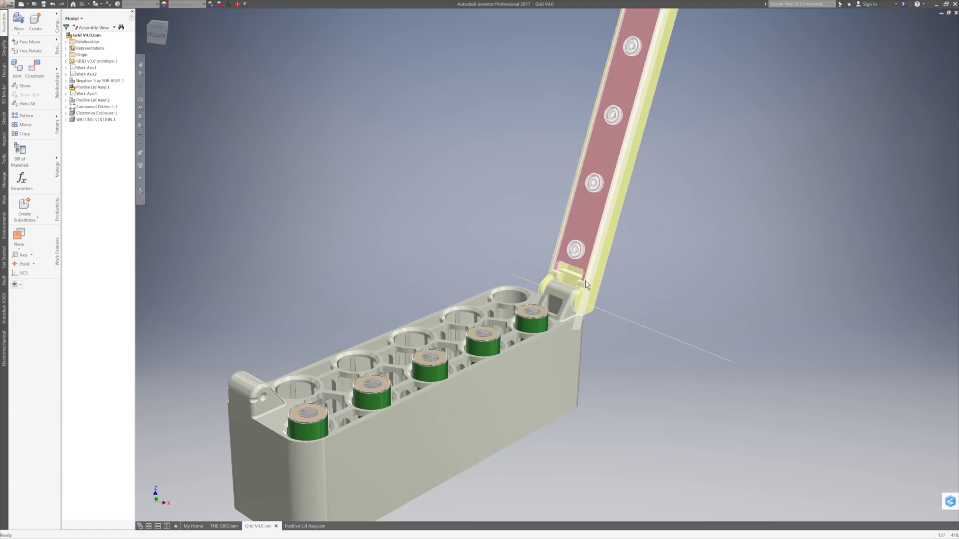
- Turn the view square onto the tray's front face with Look At
{"action": "left_click", "coordinate": [141, 99]}
{"action": "left_click", "coordinate": [564, 334]}
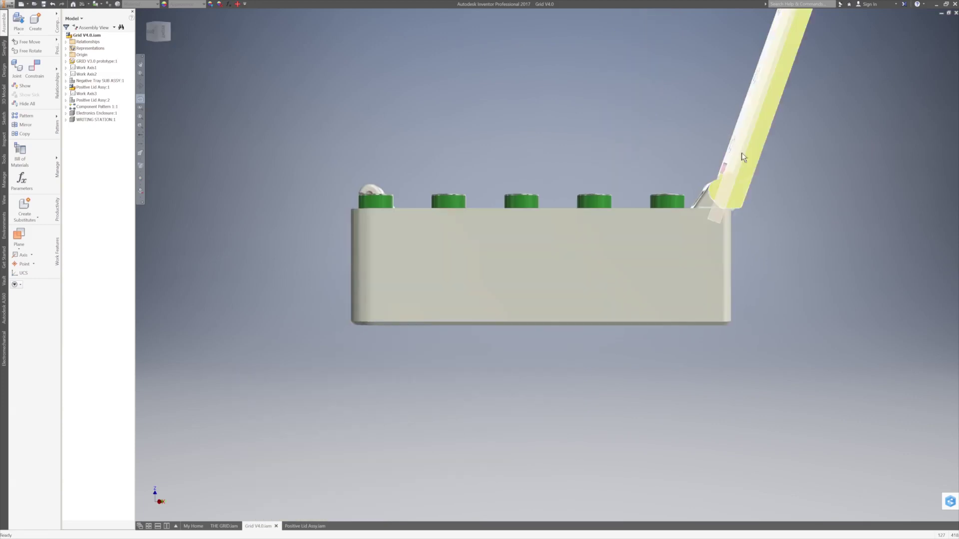
{"action": "scroll", "coordinate": [741, 155], "scroll_direction": "up", "scroll_amount": 5}
{"action": "scroll", "coordinate": [760, 154], "scroll_direction": "down", "scroll_amount": 1}
- Swing the lid down on its hinge until it lies flat over the batteries
{"action": "left_click_drag", "start_coordinate": [709, 218], "coordinate": [713, 263]}
{"action": "left_click", "coordinate": [708, 248]}
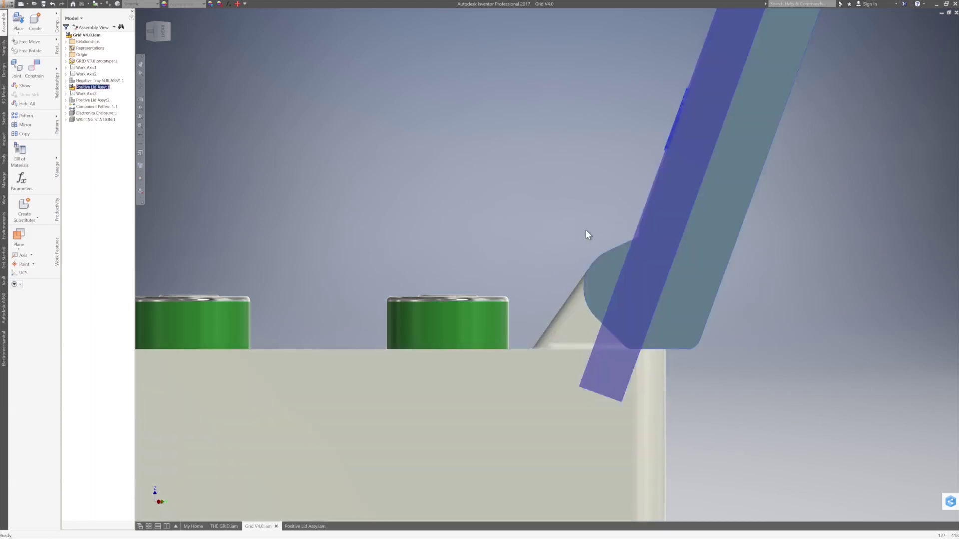
{"action": "left_click_drag", "start_coordinate": [621, 380], "coordinate": [496, 240]}
{"action": "scroll", "coordinate": [493, 272], "scroll_direction": "down", "scroll_amount": 5}
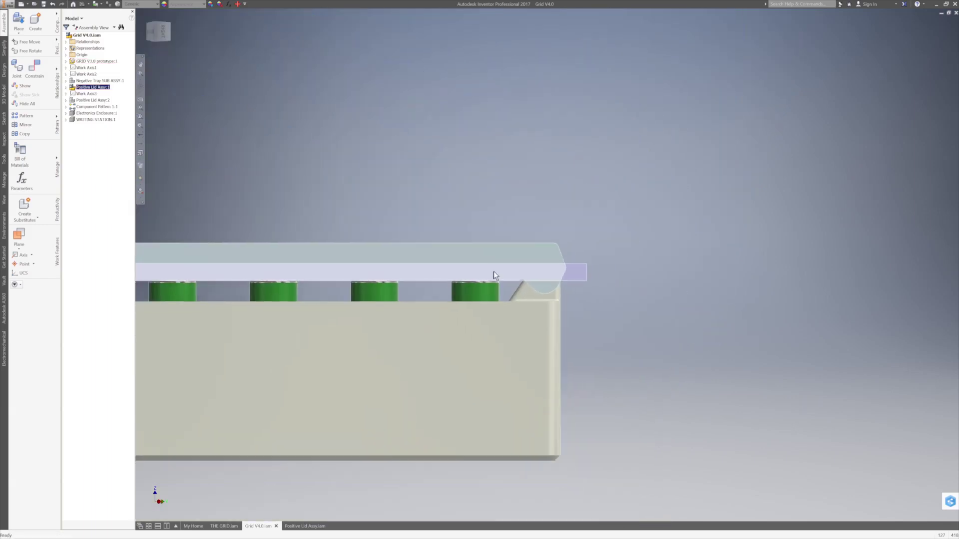
- Re-centre the tray and orbit it to an isometric view
{"action": "left_click", "coordinate": [140, 87]}
{"action": "left_click", "coordinate": [510, 345]}
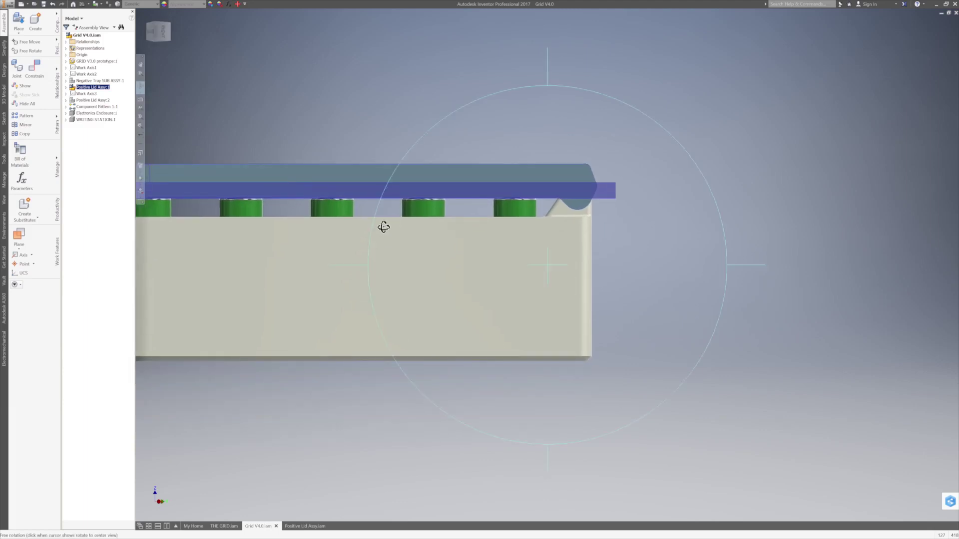
{"action": "left_click", "coordinate": [384, 227]}
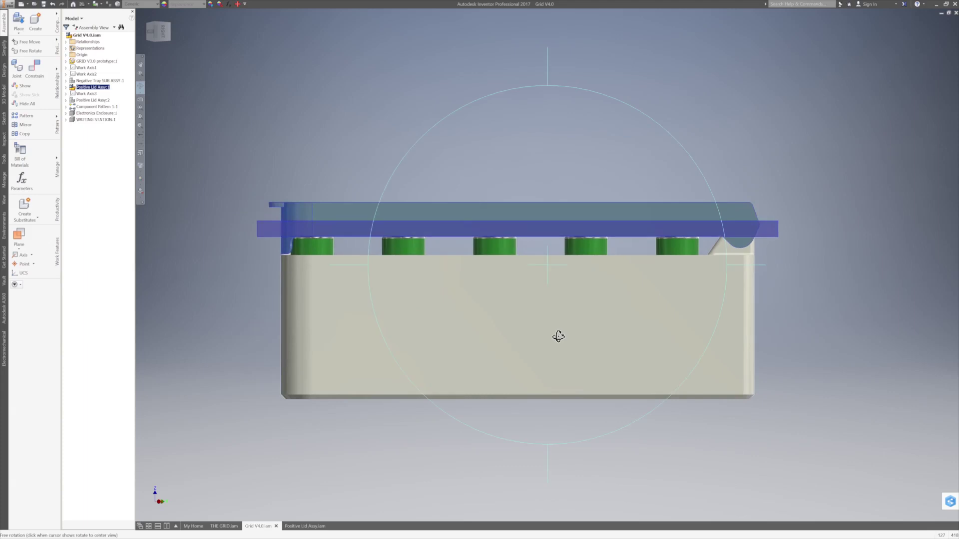
{"action": "right_click", "coordinate": [560, 334]}
{"action": "scroll", "coordinate": [587, 338], "scroll_direction": "down", "scroll_amount": 3}
{"action": "left_click", "coordinate": [265, 204]}
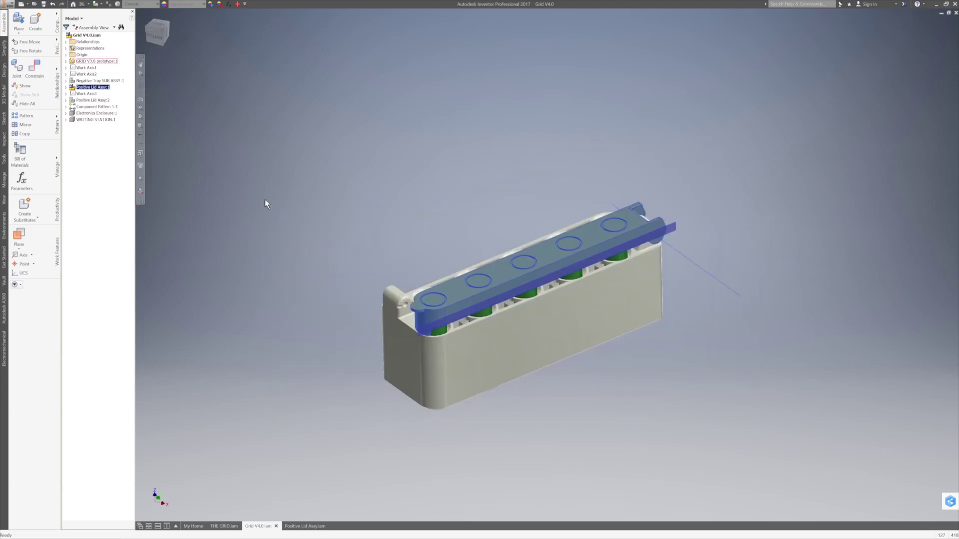
- Make Positive Lid Assy:2 and Negative Tray SUB ASSY:1 visible again
{"action": "right_click", "coordinate": [91, 104]}
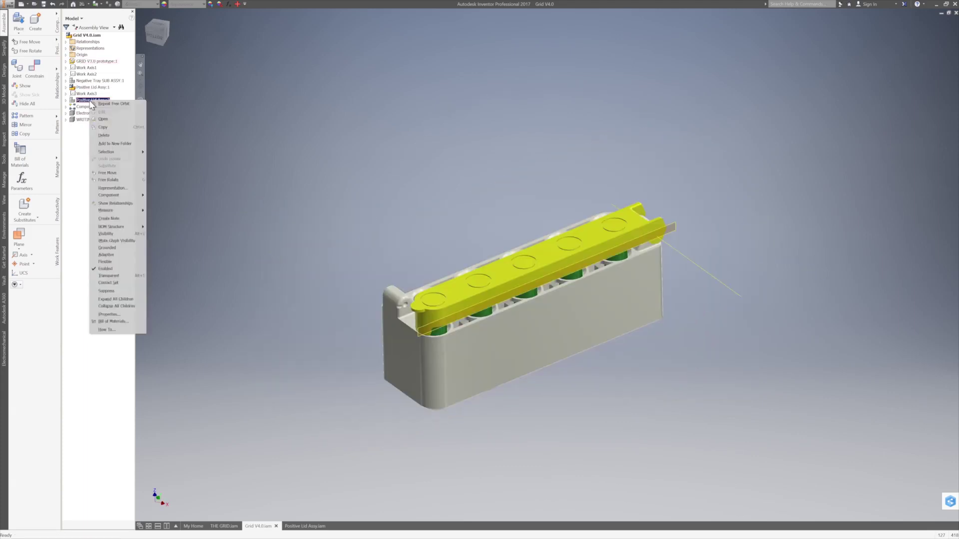
{"action": "left_click", "coordinate": [107, 225]}
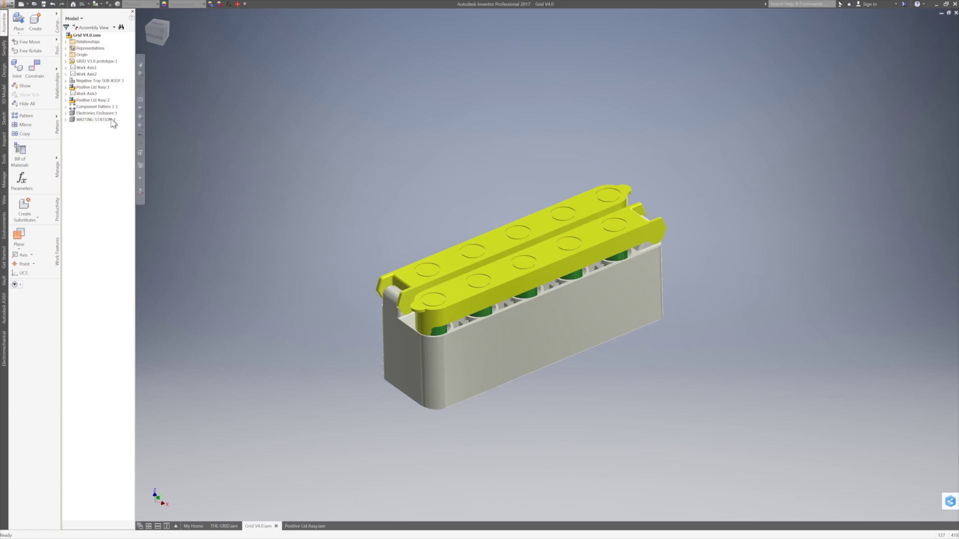
{"action": "right_click", "coordinate": [91, 81]}
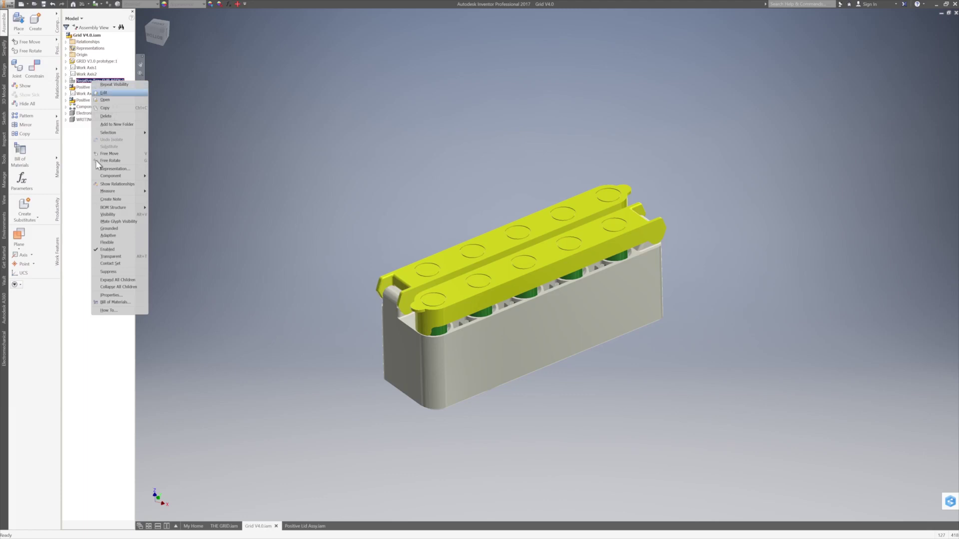
{"action": "left_click", "coordinate": [111, 229]}
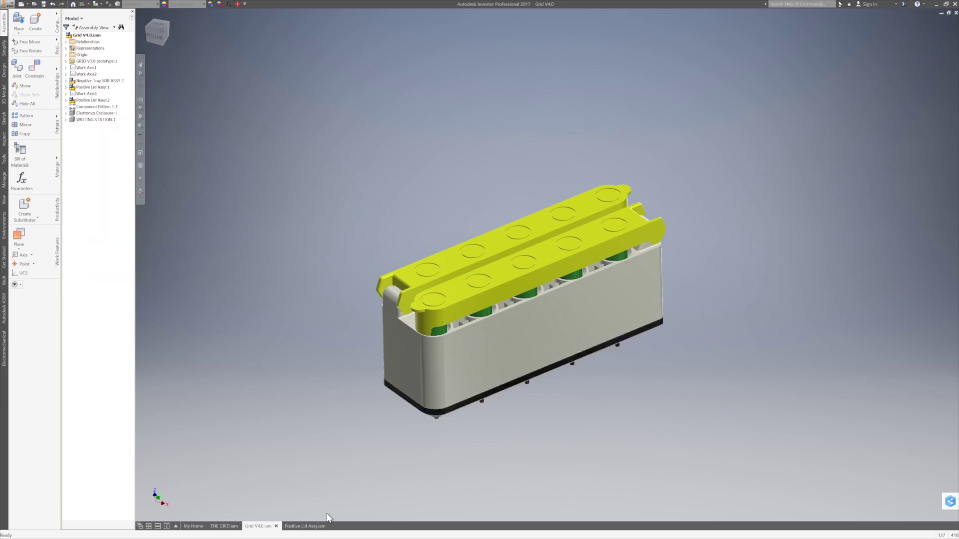
- Open the Negative Tray SUB ASSY and orbit its underside and top to an isometric view
{"action": "left_click", "coordinate": [302, 526]}
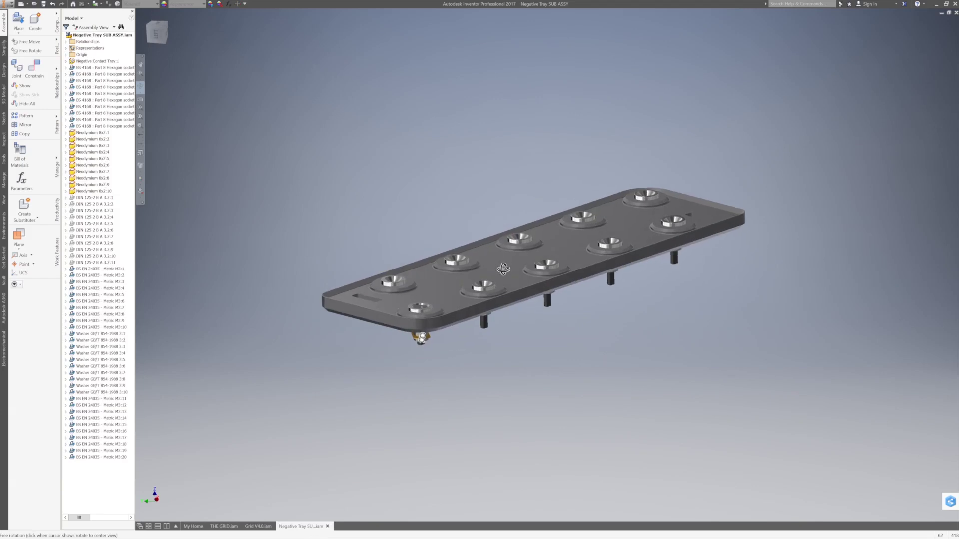
{"action": "mouse_move", "coordinate": [504, 269]}
{"action": "left_mouse_down"}
{"action": "mouse_move", "coordinate": [505, 232]}
{"action": "mouse_move", "coordinate": [505, 253]}
{"action": "left_mouse_up"}
{"action": "left_click_drag", "start_coordinate": [488, 317], "coordinate": [425, 220]}
{"action": "scroll", "coordinate": [465, 365], "scroll_direction": "down", "scroll_amount": 6}
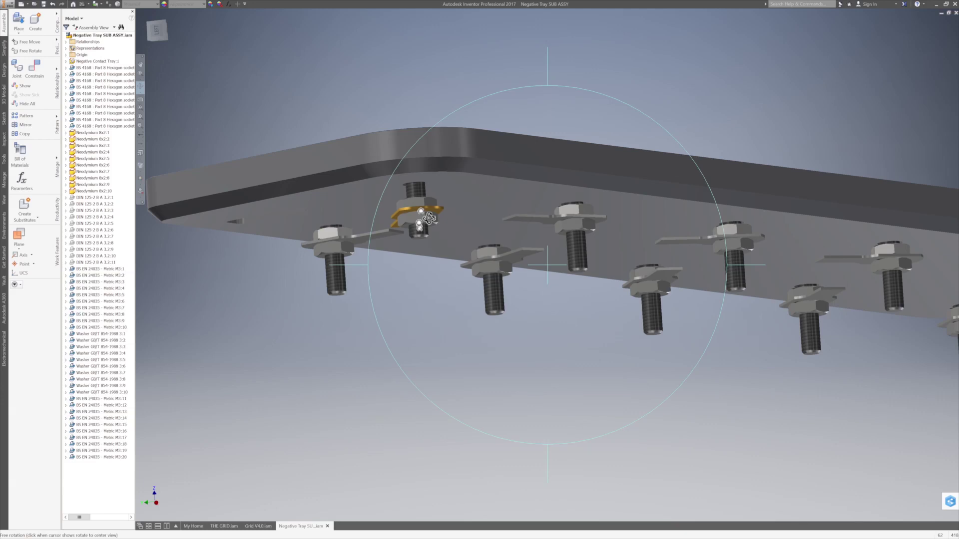
{"action": "left_click_drag", "start_coordinate": [429, 217], "coordinate": [643, 348]}
{"action": "right_click", "coordinate": [658, 346]}
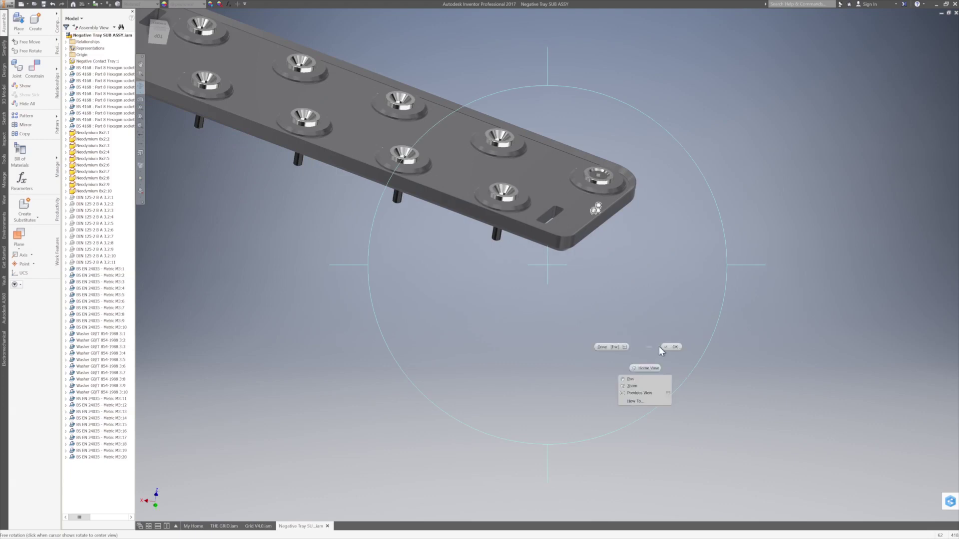
{"action": "left_click", "coordinate": [644, 380]}
- From Grid V4.0, open Electronics Enclosure:1 and orbit to look down at its inside floor
{"action": "left_click", "coordinate": [268, 526]}
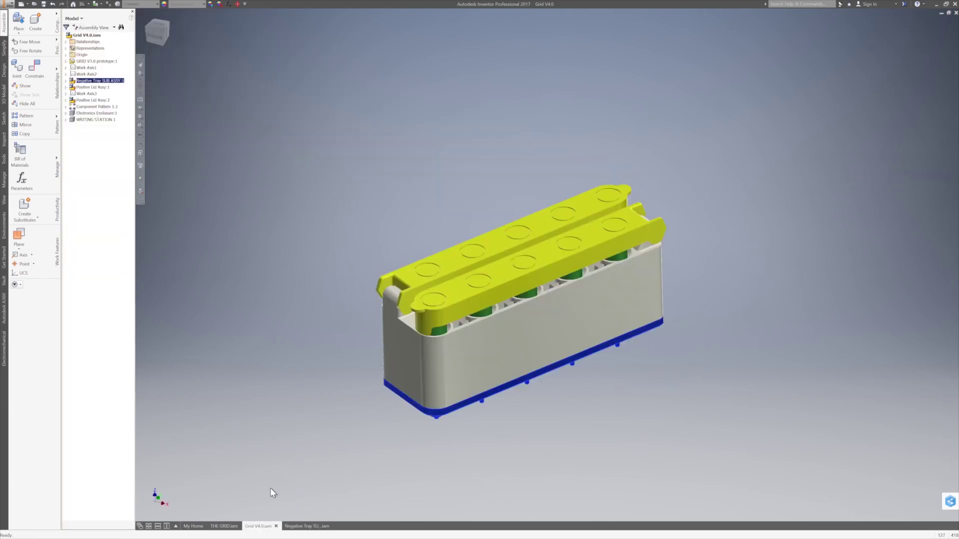
{"action": "double_click", "coordinate": [85, 114]}
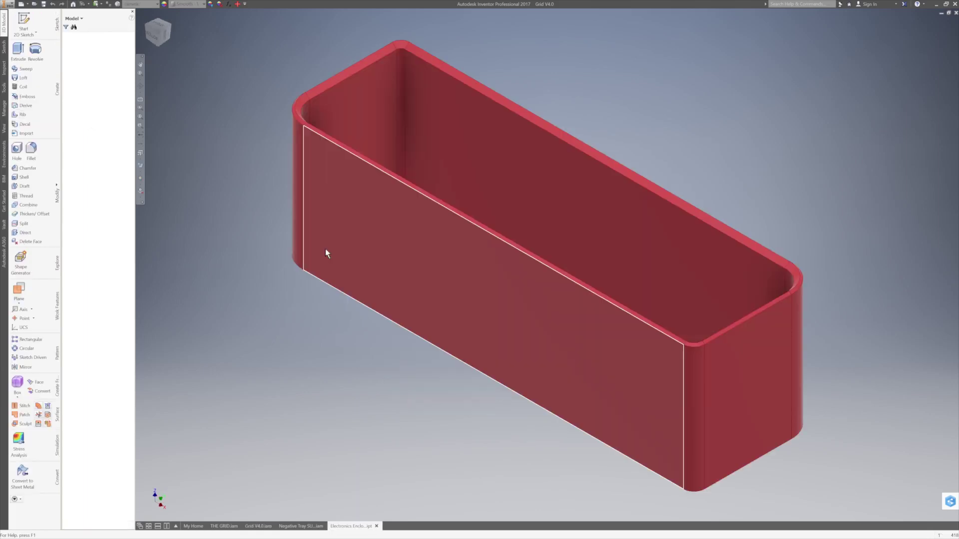
{"action": "middle_click_drag", "start_coordinate": [554, 287], "coordinate": [412, 223], "text": "shift"}
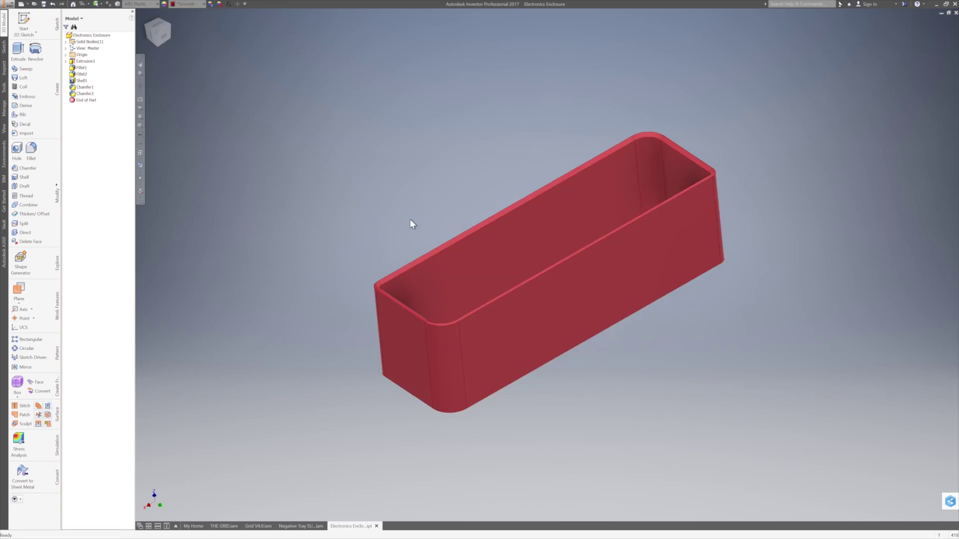
{"action": "left_click", "coordinate": [142, 86]}
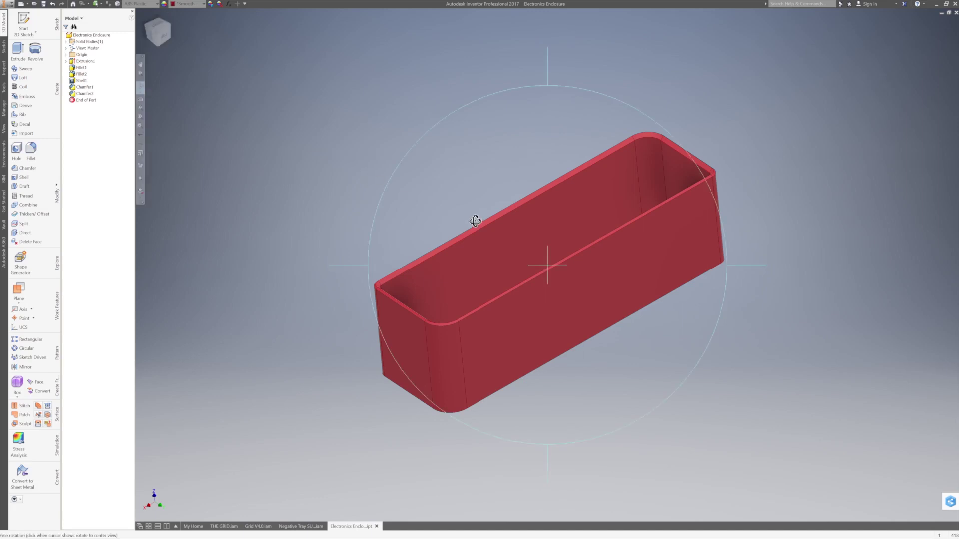
{"action": "mouse_move", "coordinate": [488, 253]}
{"action": "left_mouse_down"}
{"action": "mouse_move", "coordinate": [503, 265]}
{"action": "mouse_move", "coordinate": [492, 252]}
{"action": "mouse_move", "coordinate": [507, 232]}
{"action": "mouse_move", "coordinate": [507, 261]}
{"action": "mouse_move", "coordinate": [497, 259]}
{"action": "left_mouse_up"}
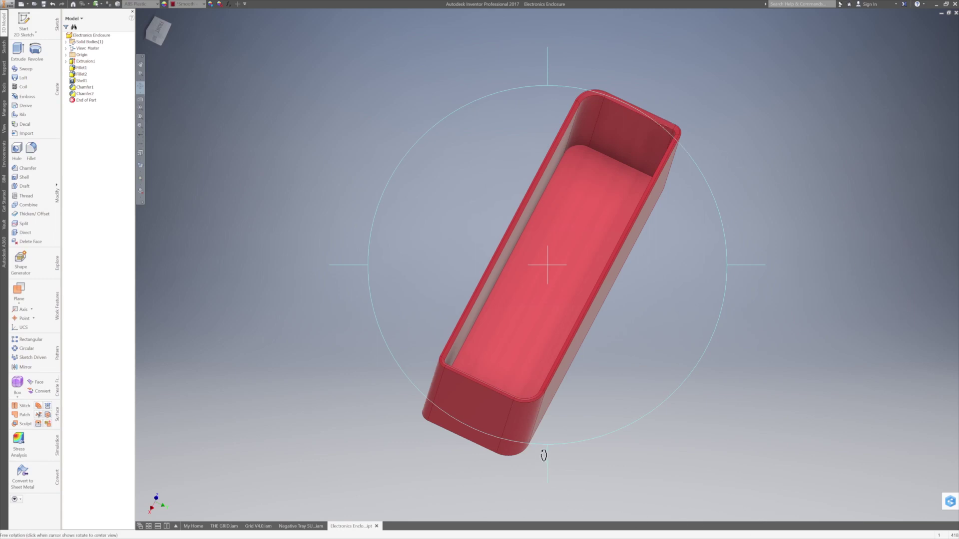
{"action": "right_click", "coordinate": [422, 290]}
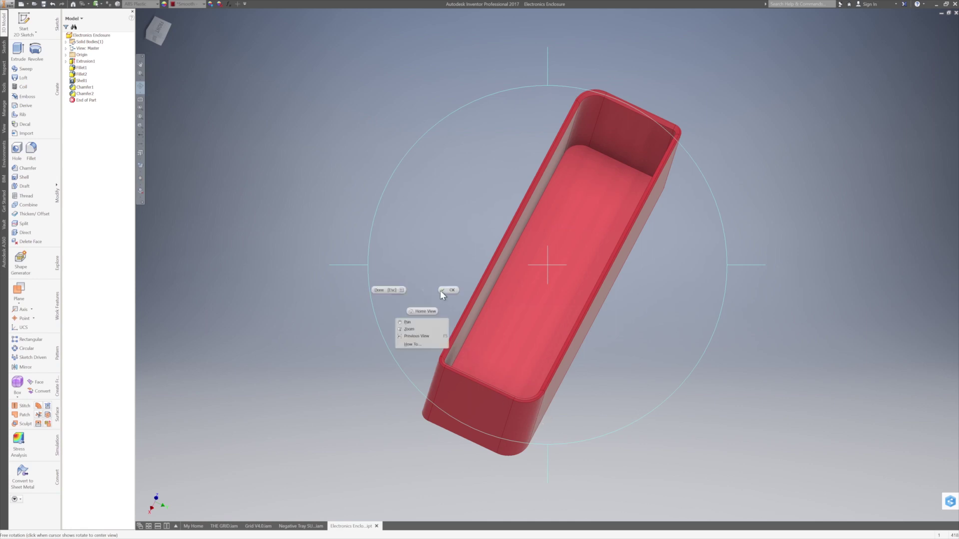
{"action": "left_click", "coordinate": [441, 292]}
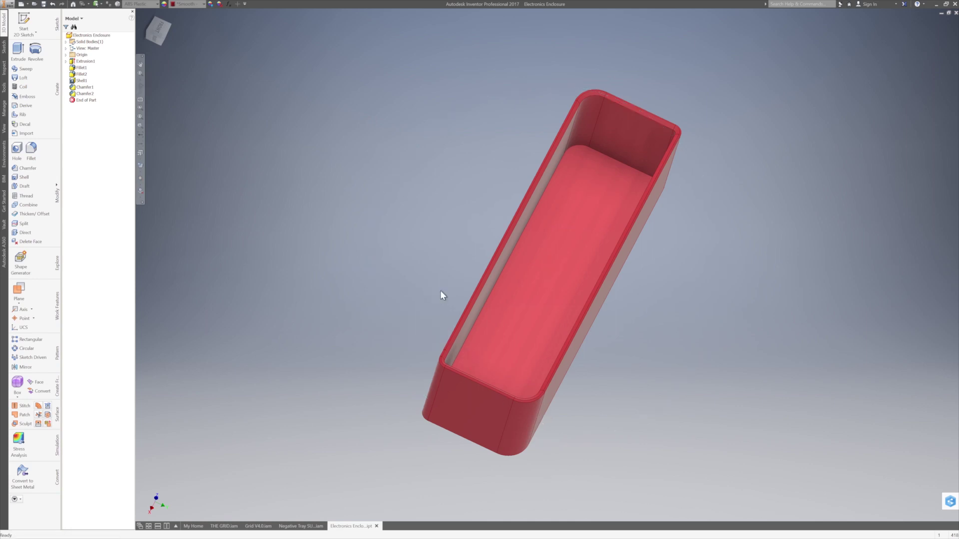